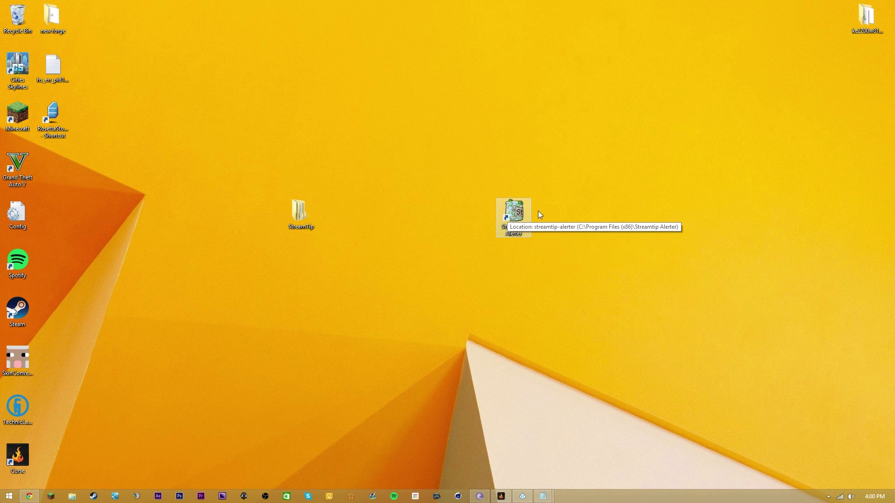
Step: Bring the Chrome window with the signed-in streamtip.com home page to the front
left_click(28, 498)
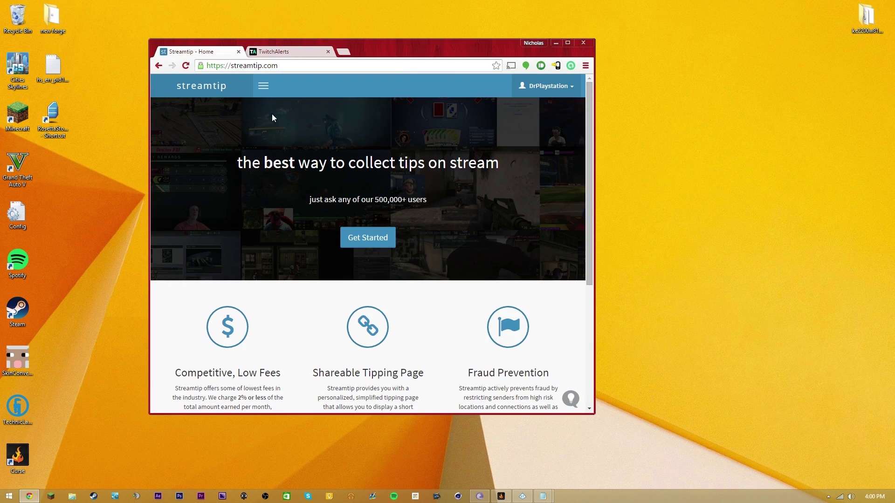
left_click(278, 52)
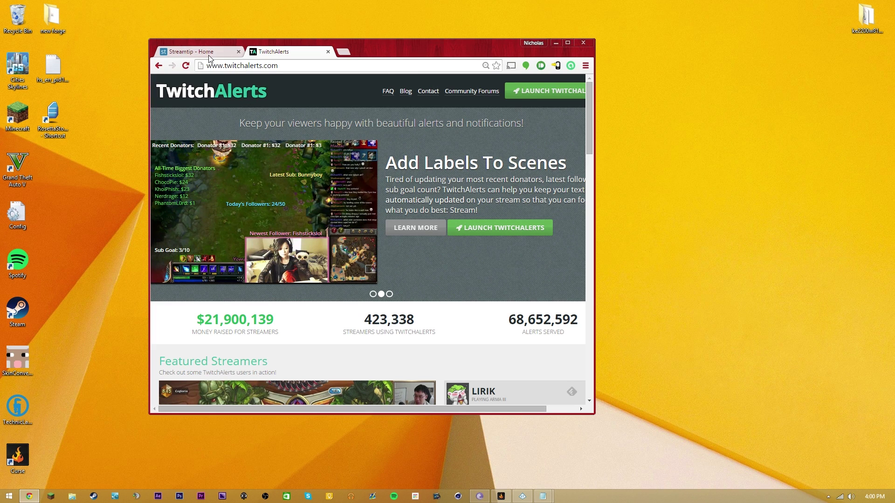
left_click(196, 51)
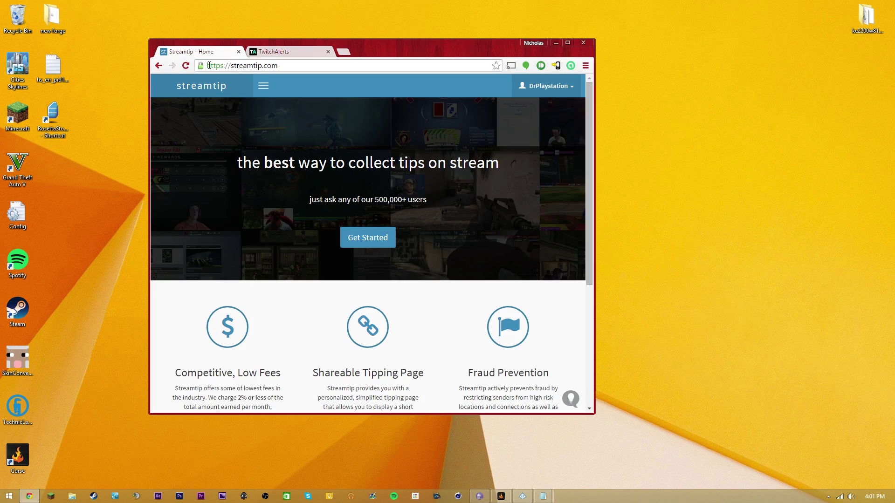
left_click(278, 52)
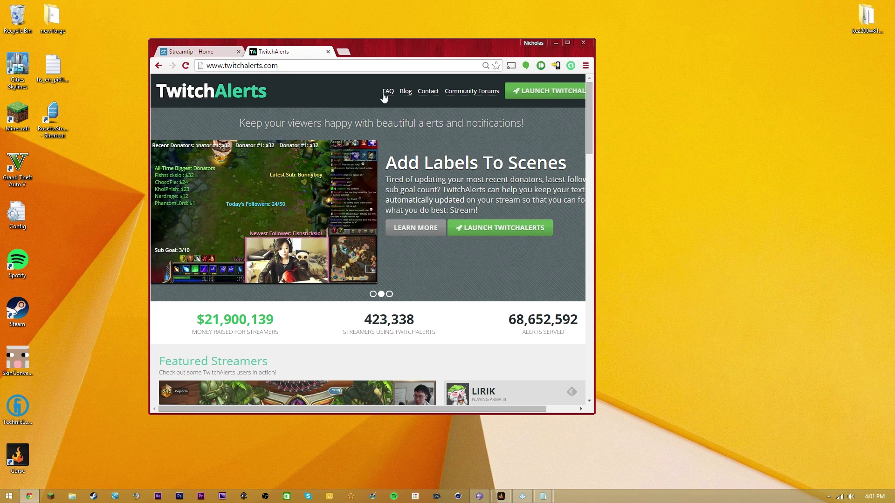
left_click_drag(404, 50, 440, 66)
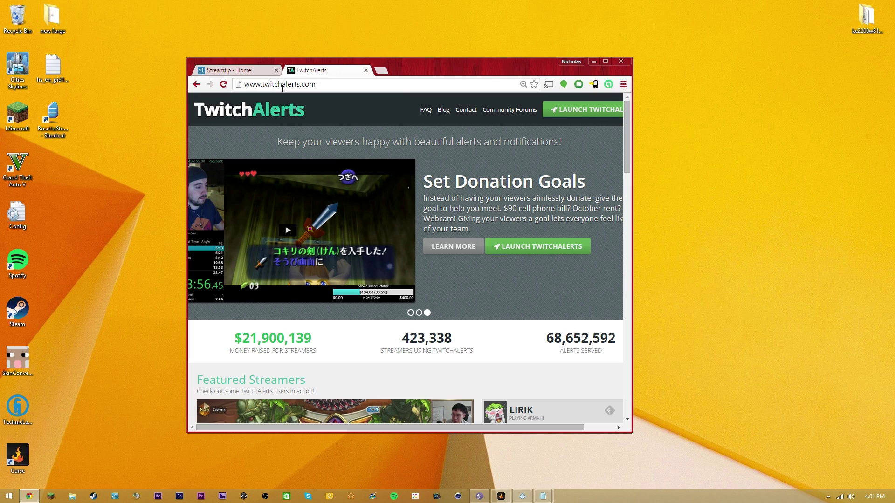
left_click(225, 71)
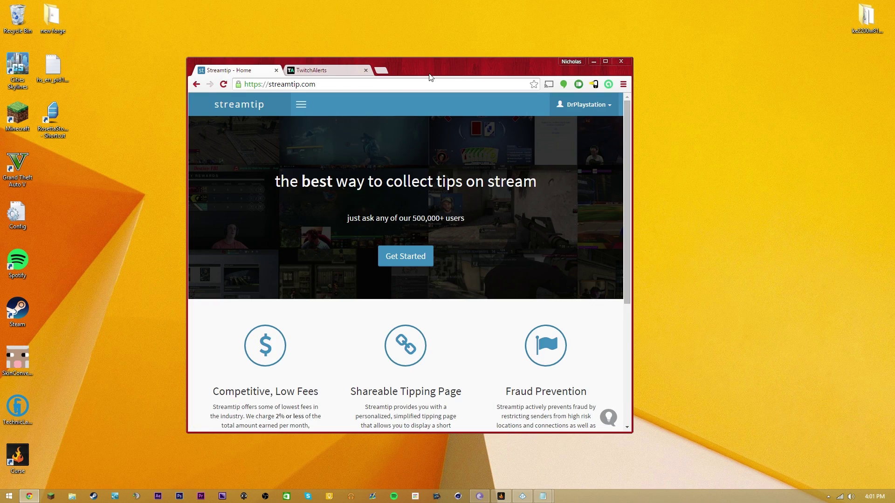
scroll(417, 291, "down", 2)
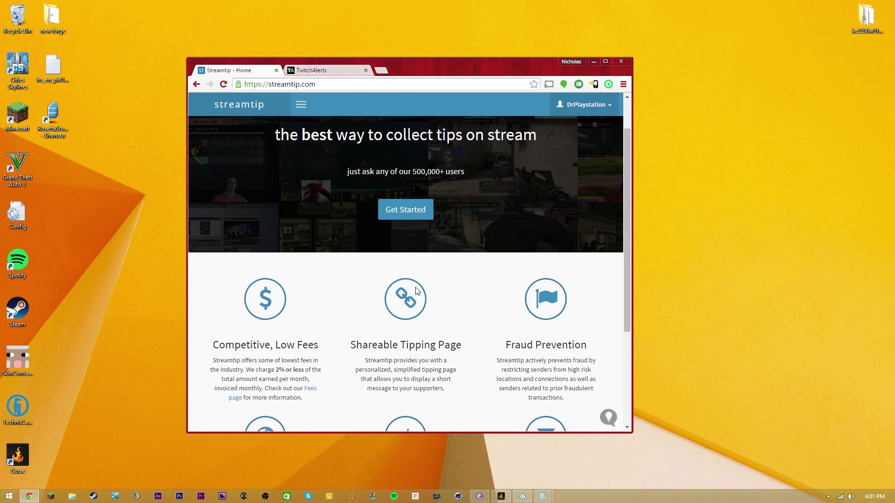
scroll(381, 308, "down", 1)
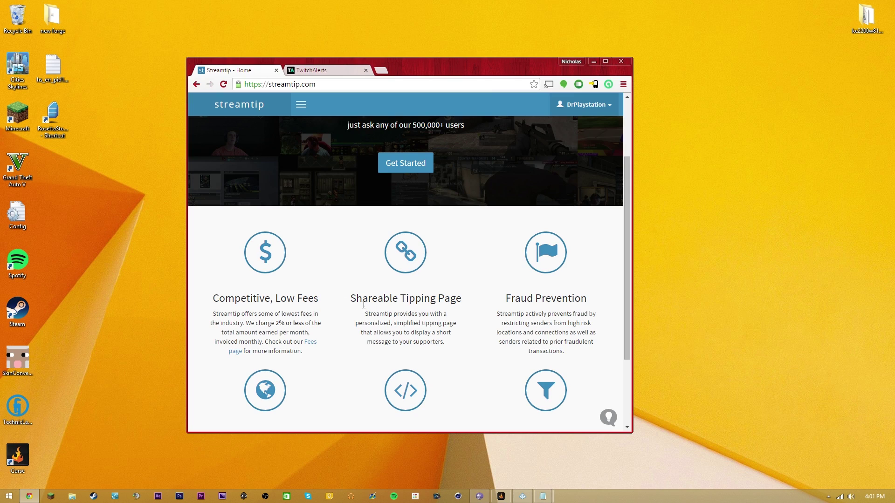
left_click_drag(274, 324, 282, 322)
left_click(281, 324)
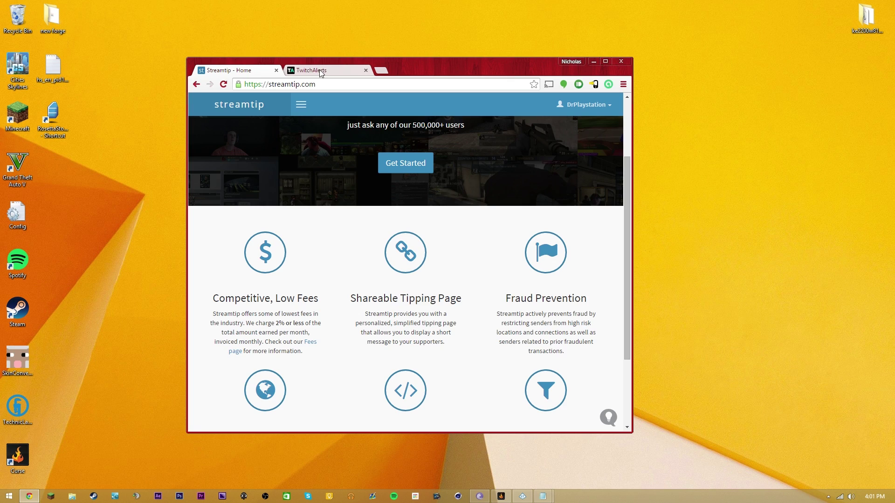
scroll(375, 259, "down", 1)
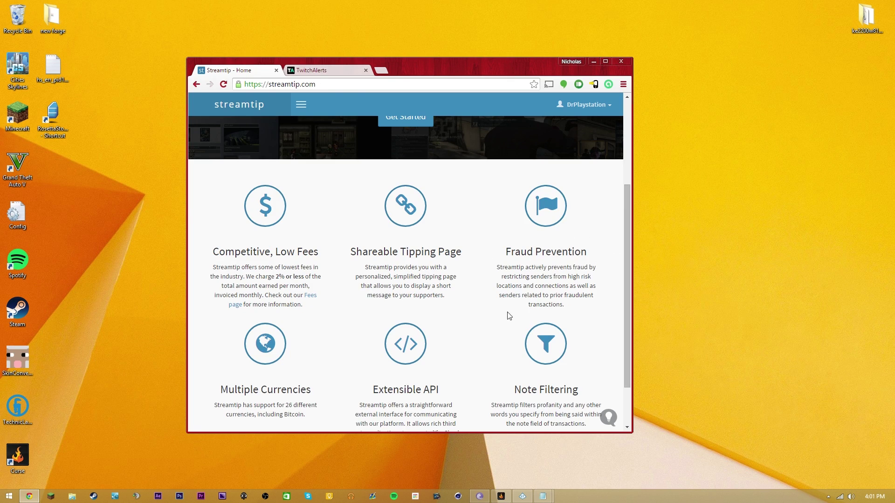
scroll(520, 310, "down", 1)
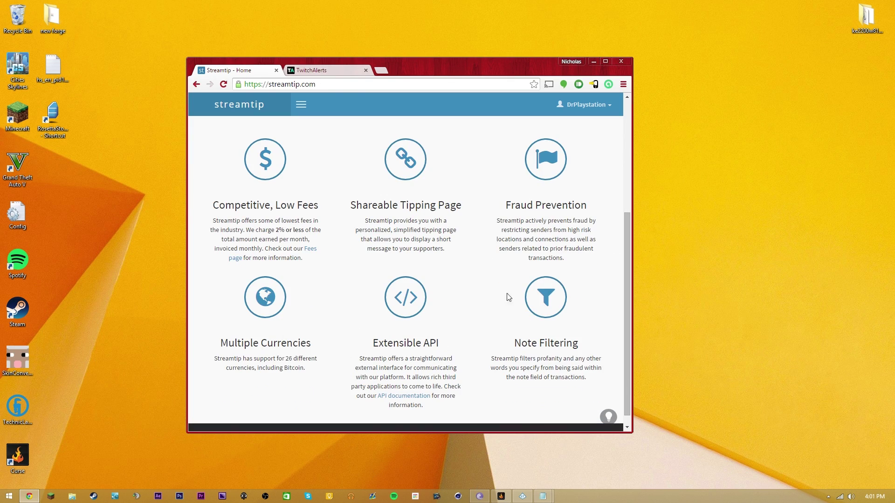
scroll(402, 325, "up", 4)
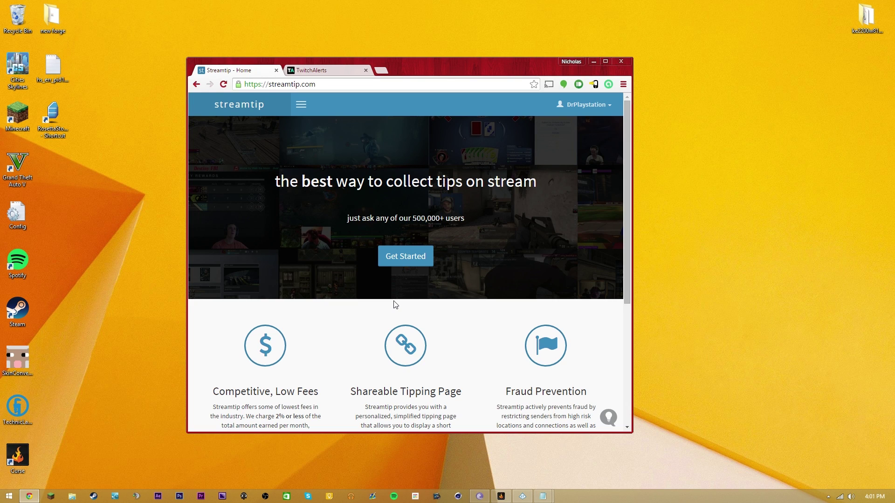
scroll(383, 312, "down", 1)
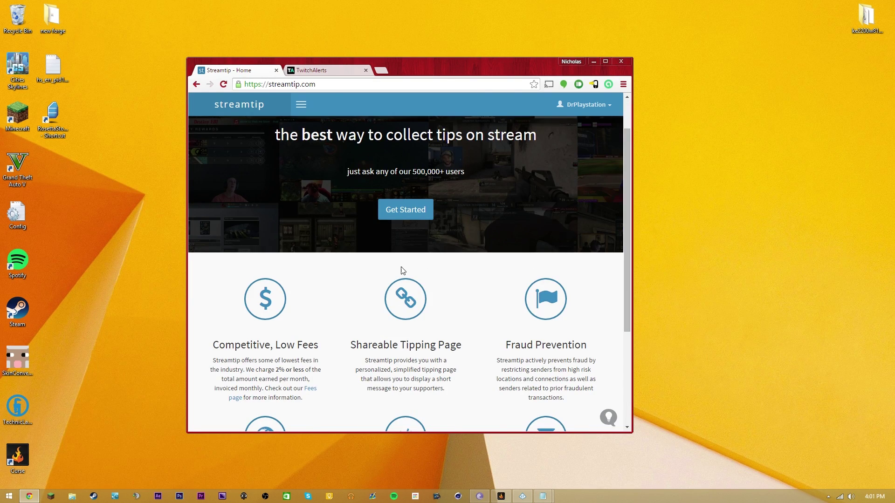
scroll(404, 270, "up", 1)
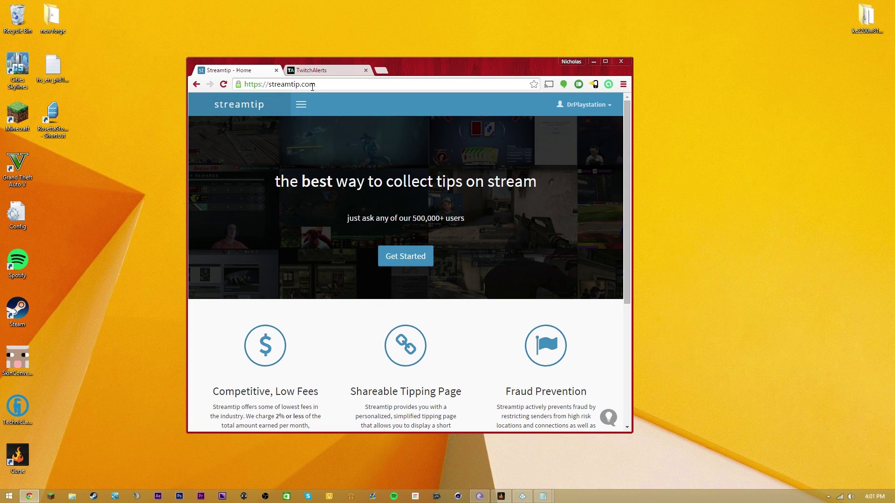
left_click(591, 114)
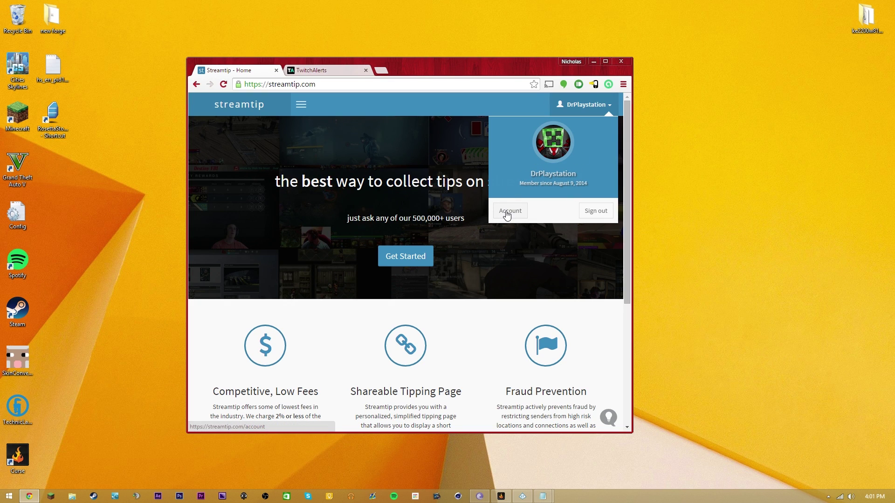
Step: Launch Streamtip Alerter and open Settings > Configure at the API Login tab
left_click(522, 496)
left_click(296, 149)
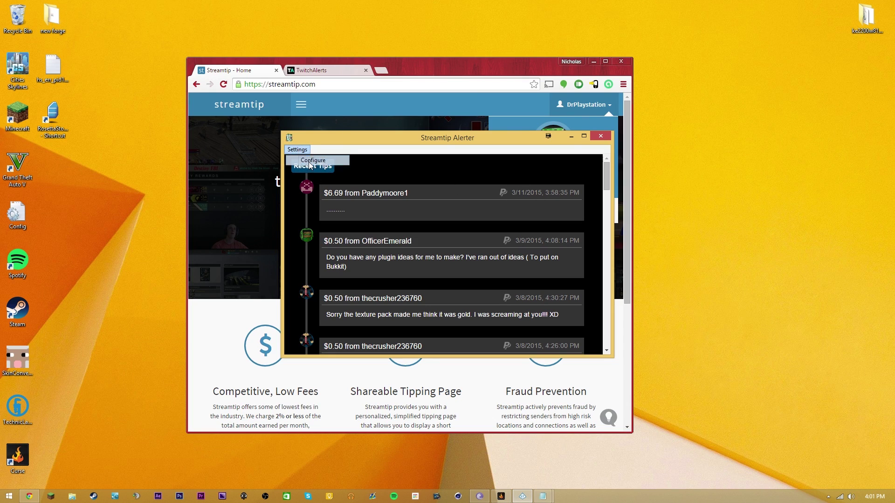
left_click(303, 159)
left_click(413, 241)
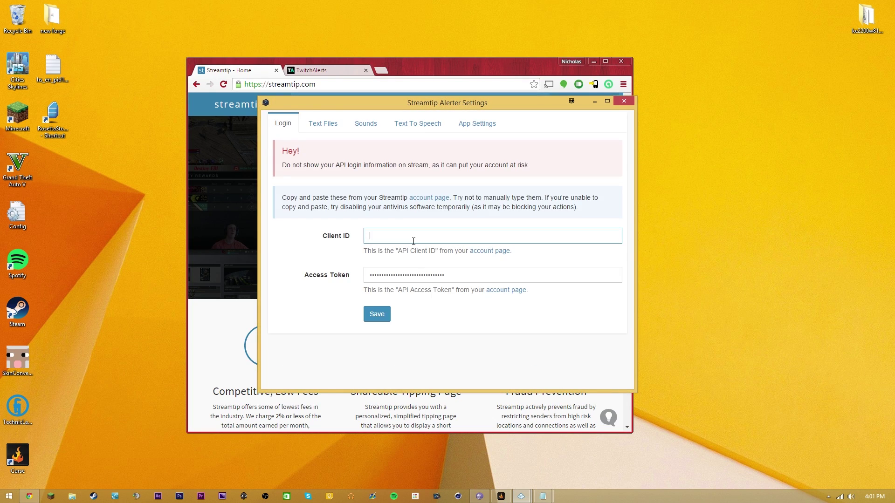
left_click(394, 205)
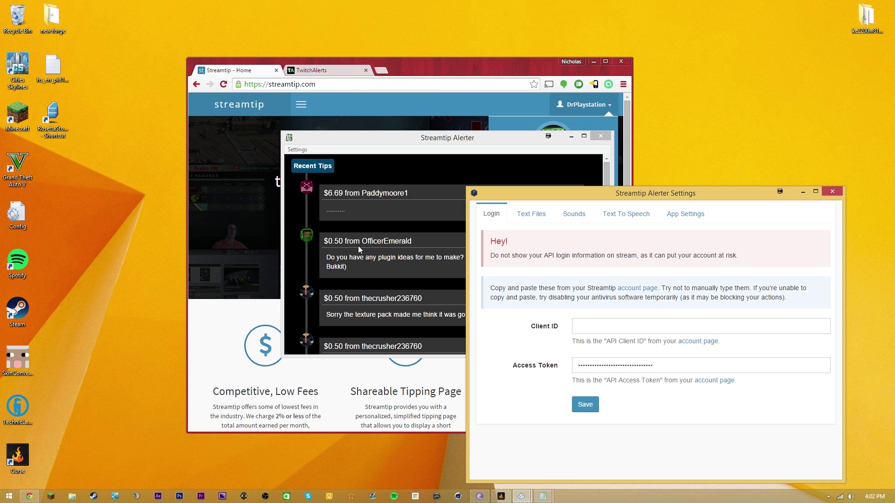
Step: Move the Settings window aside to view recent tips, then back over the alerter
left_click_drag(527, 198, 666, 197)
scroll(388, 292, "down", 5)
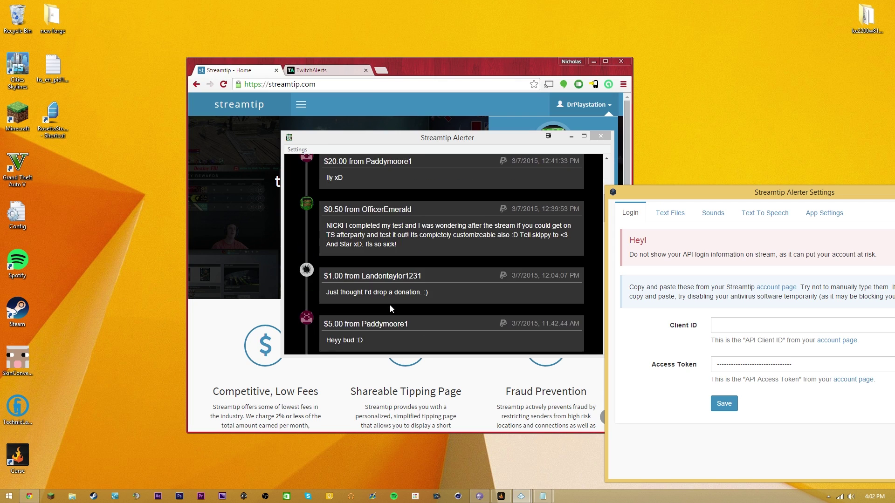
scroll(390, 304, "up", 5)
left_click_drag(684, 198, 354, 122)
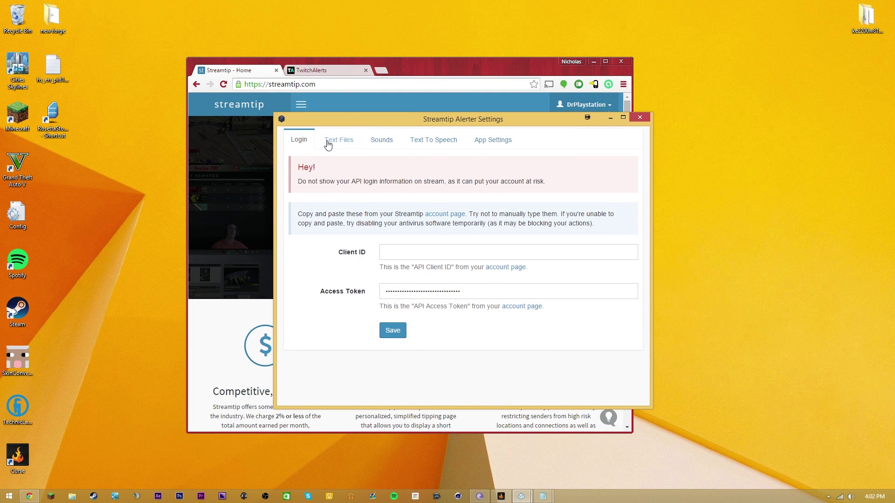
Step: Check App Settings version 0.2.2, reposition the window, and tick Always on Top
left_click(489, 140)
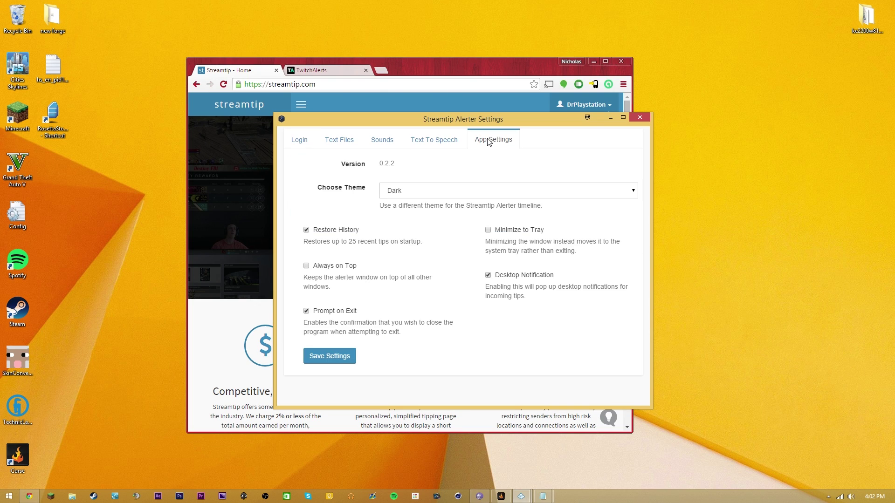
double_click(384, 163)
left_click(380, 164)
left_click_drag(393, 120, 408, 139)
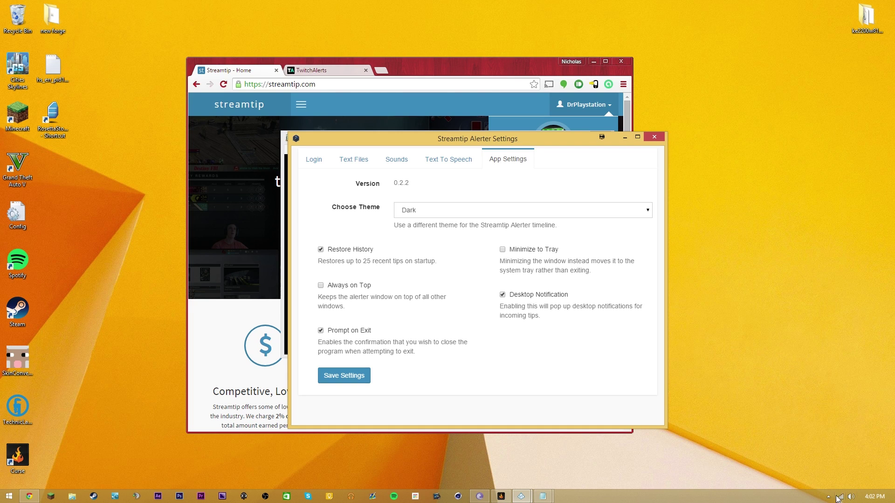
left_click_drag(512, 139, 537, 128)
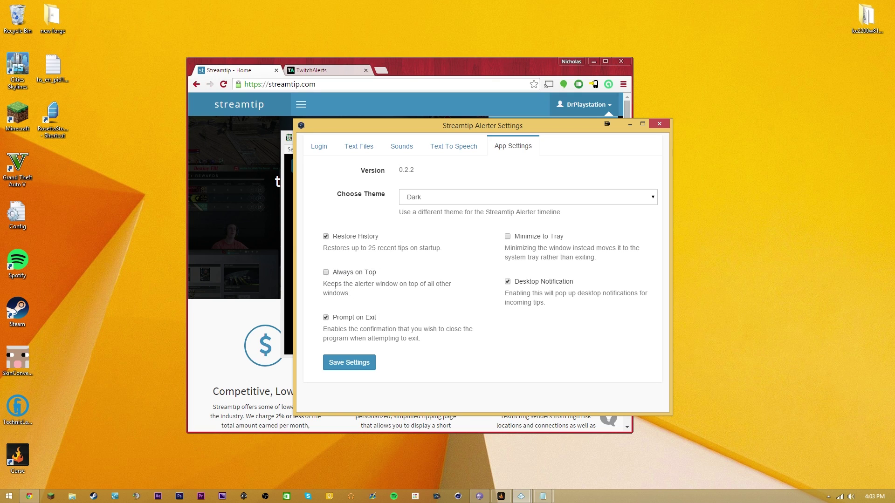
left_click(325, 275)
Step: Untick Always on Top, save app settings, and lower the text-to-speech voice speed
left_click(326, 275)
left_click(347, 360)
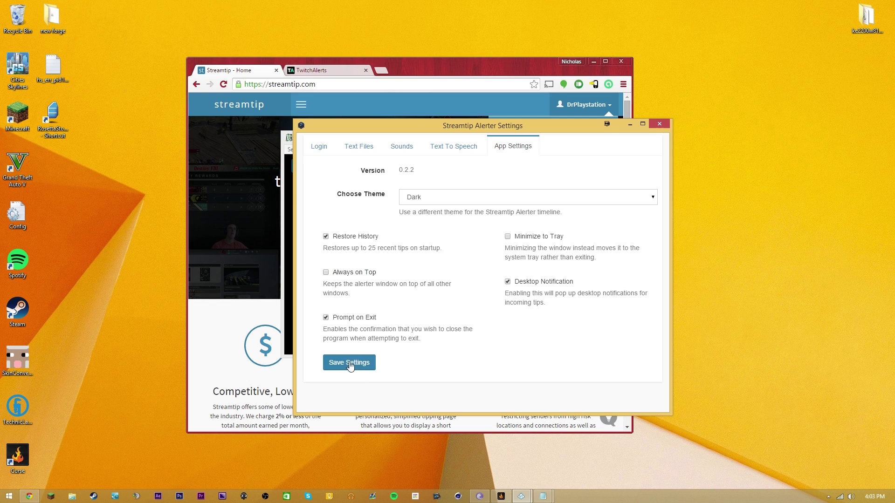
left_click(470, 148)
scroll(333, 278, "down", 3)
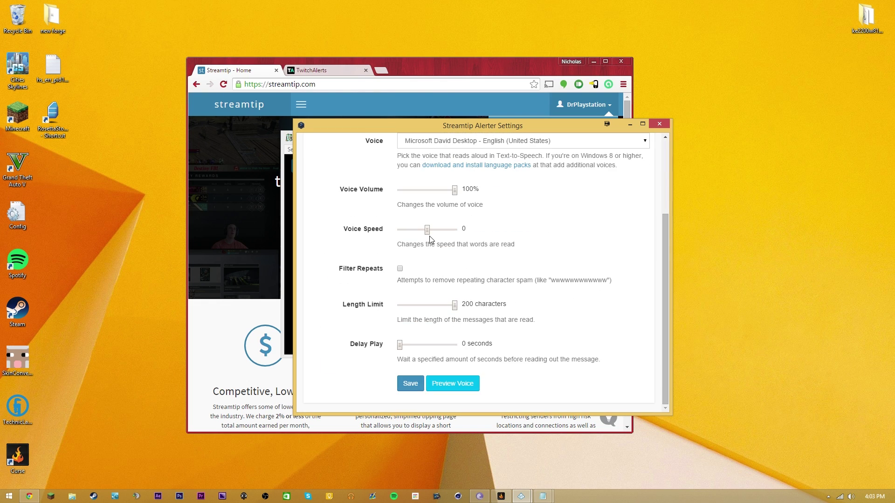
left_click_drag(427, 230, 400, 235)
scroll(357, 248, "up", 3)
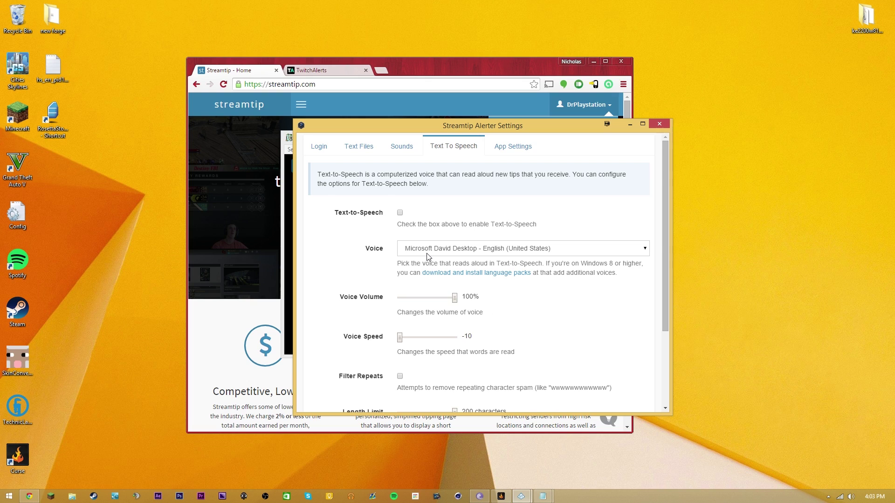
Step: Keep the current voice and set Voice Speed to 4
left_click(464, 252)
left_click(452, 251)
scroll(376, 260, "down", 2)
left_click_drag(400, 245, 439, 244)
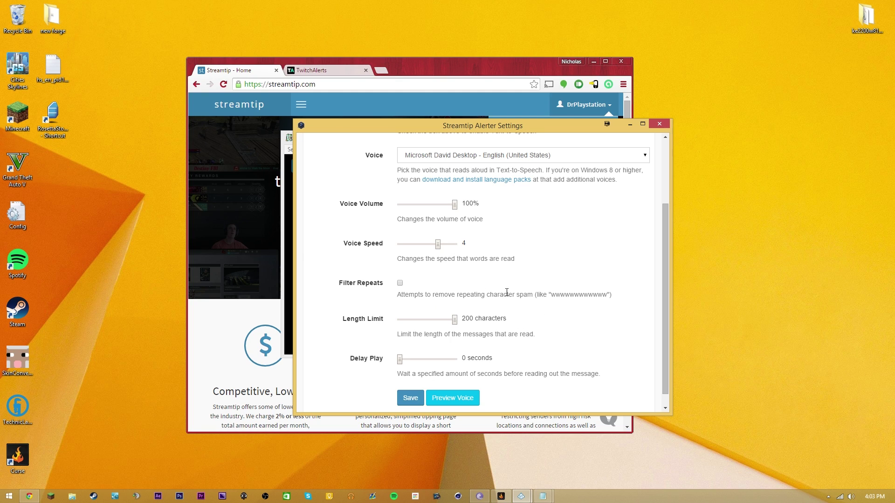
left_click_drag(557, 297, 597, 296)
left_click(553, 295)
left_click(597, 294)
left_click(594, 295)
left_click(355, 362)
Step: Leave the voice unchanged and bring up the Sounds list with its four sounds
scroll(456, 320, "up", 3)
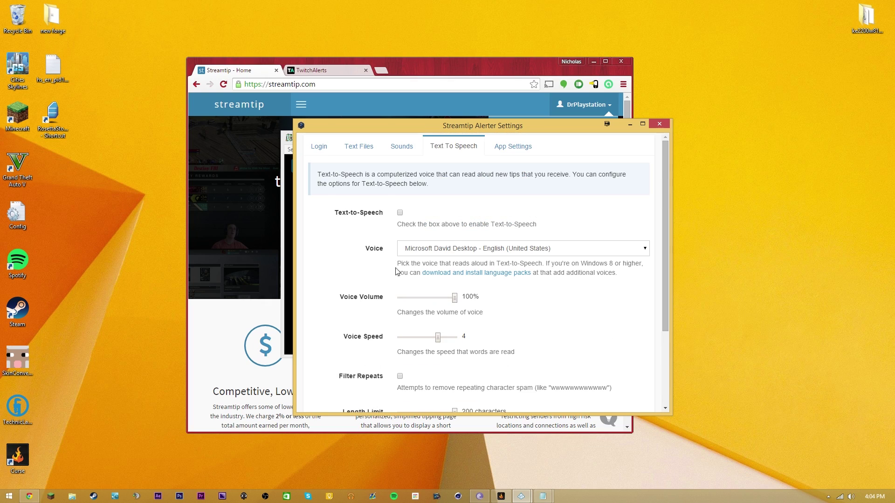
scroll(419, 323, "down", 3)
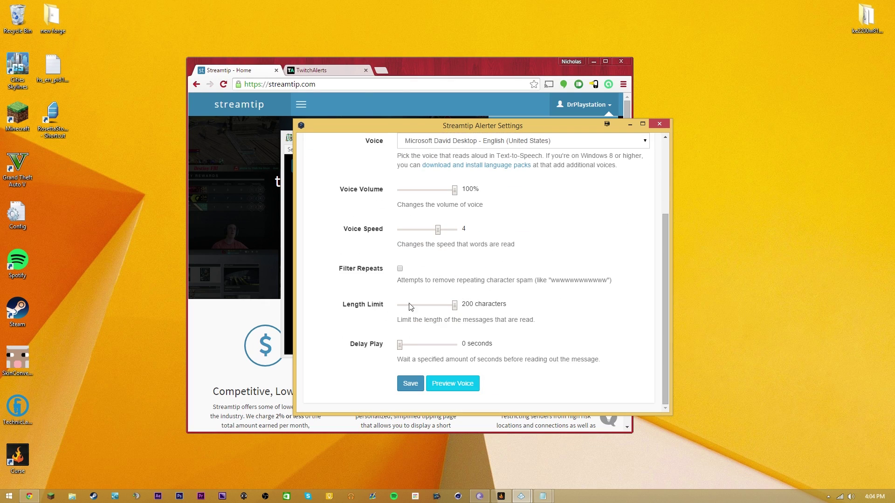
scroll(517, 339, "up", 3)
left_click(473, 252)
left_click(338, 285)
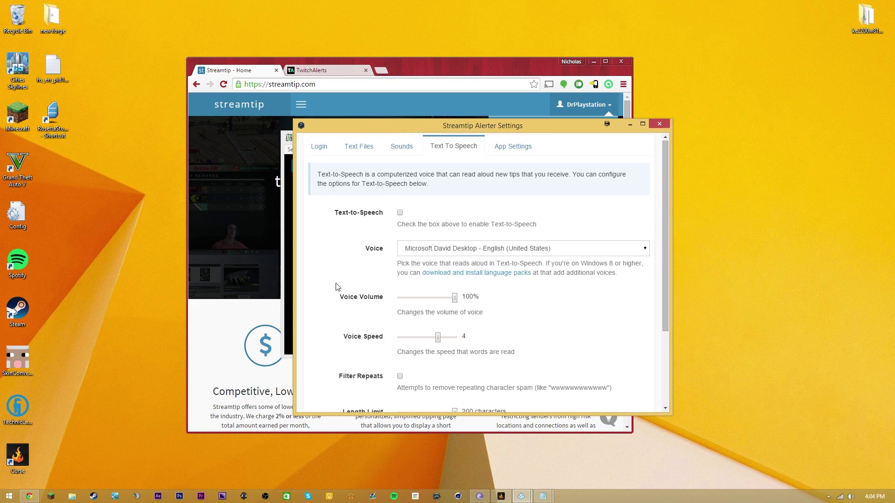
left_click(401, 147)
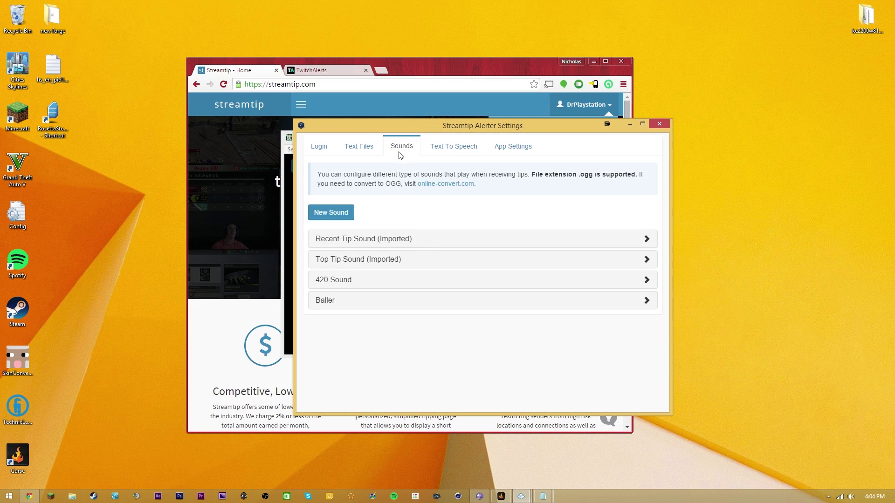
Step: Open the Online-Convert OGG converter page, then minimize it to return to Sounds settings
left_click(432, 186)
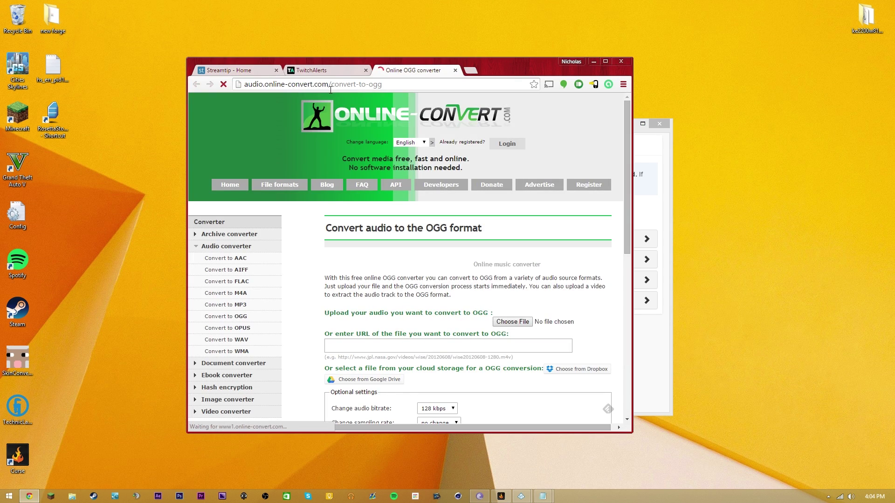
scroll(438, 319, "down", 2)
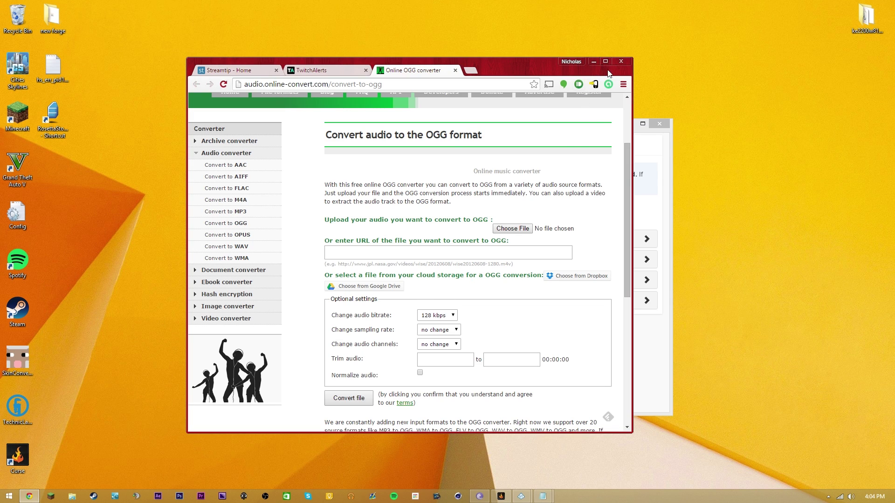
left_click(594, 62)
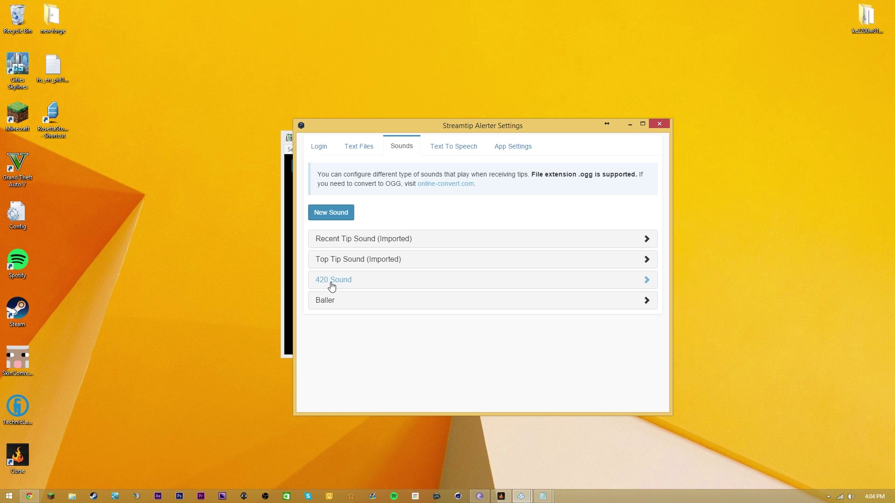
Step: Add a new sound and name it Ohhyah
left_click(332, 217)
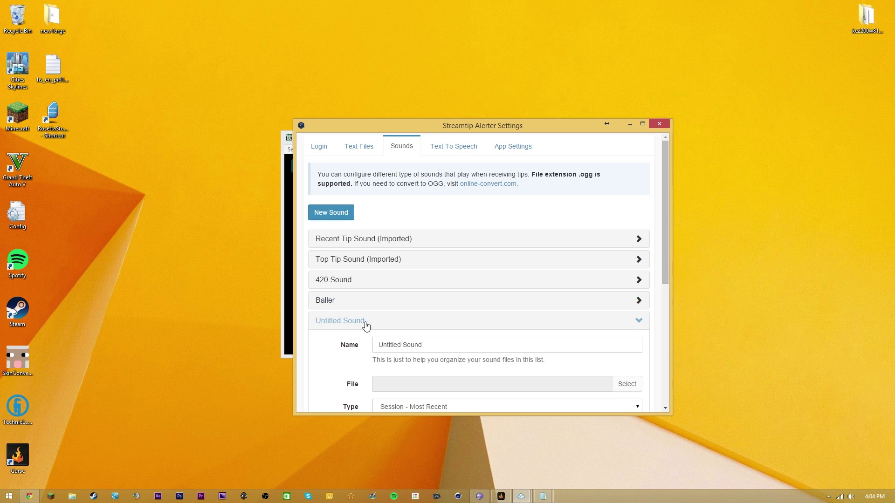
left_click(436, 348)
triple_click(446, 345)
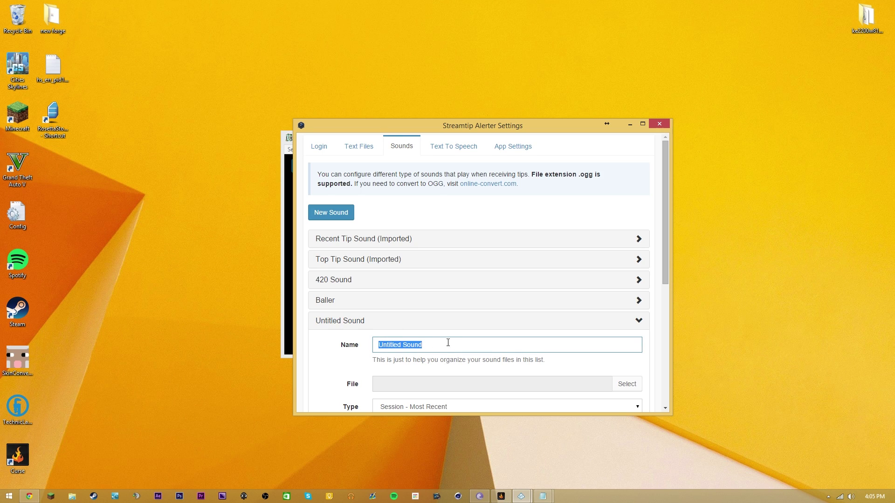
type("Ohhyah")
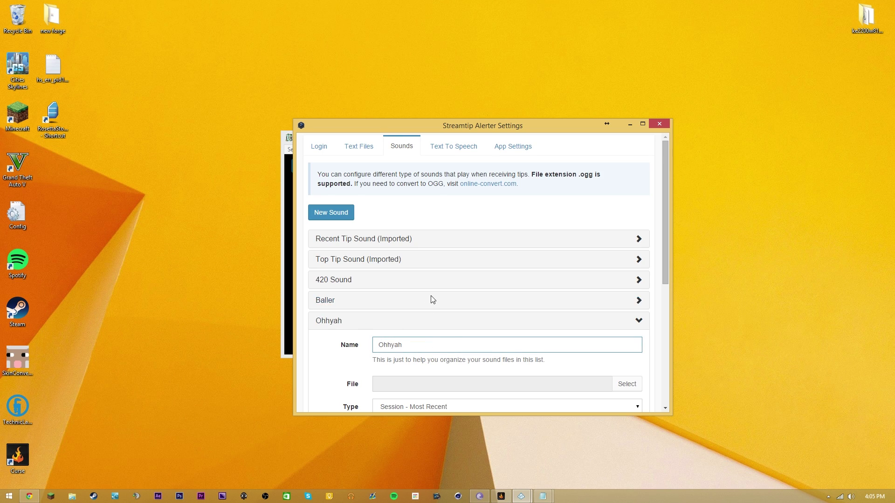
Step: Set the Ohhyah sound's minimum and maximum amounts to 69.69
scroll(431, 299, "down", 3)
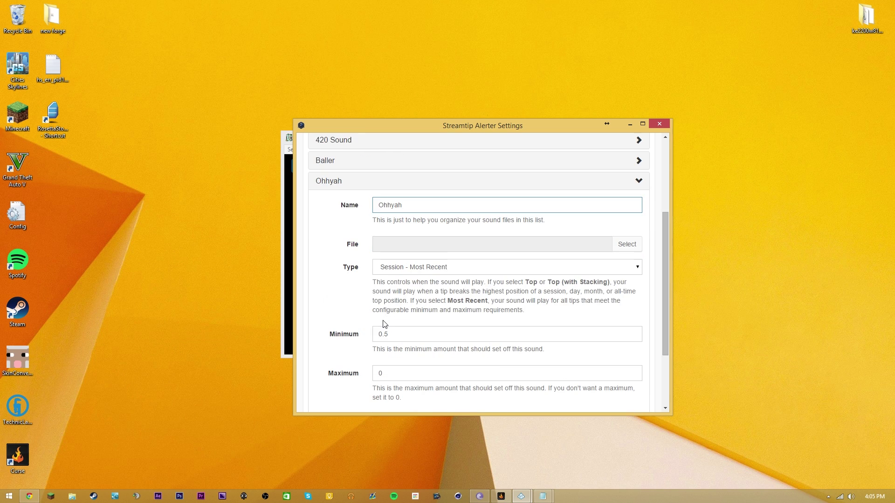
left_click(331, 334)
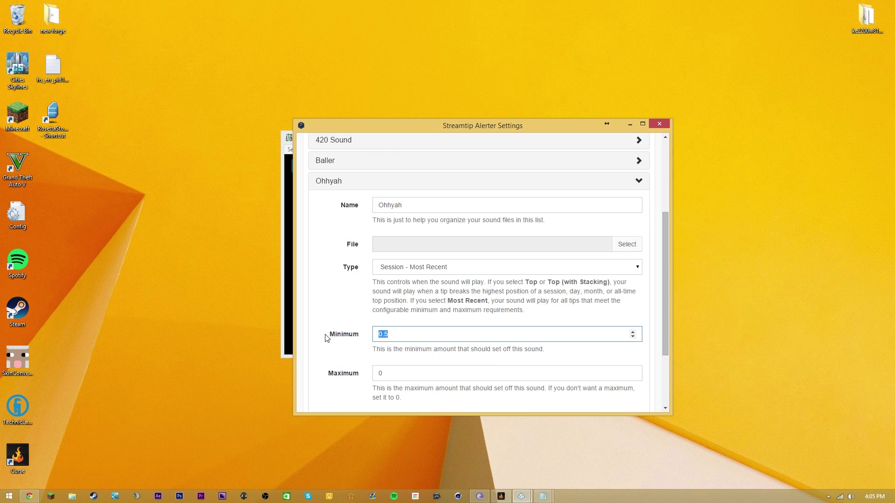
type("6.90")
scroll(326, 338, "down", 1)
key("Tab")
key("shift+Tab")
type("69.69")
key("Tab")
type("69.69")
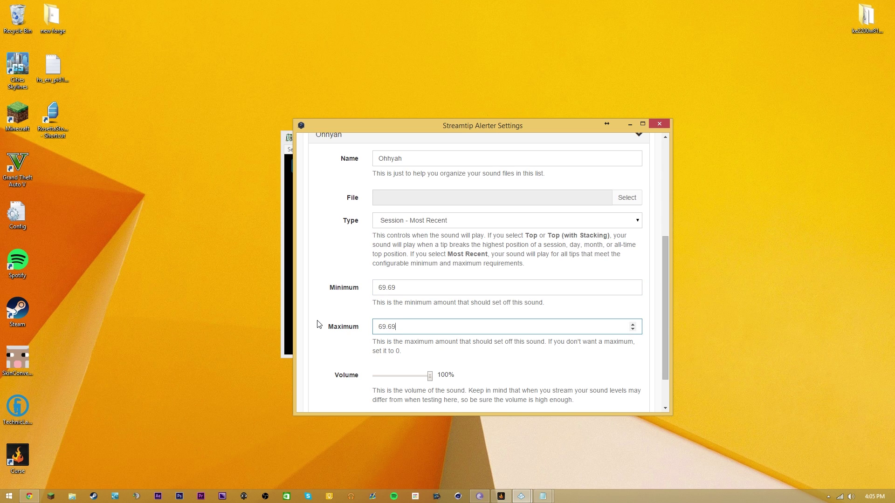
left_click(328, 361)
scroll(329, 362, "down", 1)
scroll(368, 325, "up", 2)
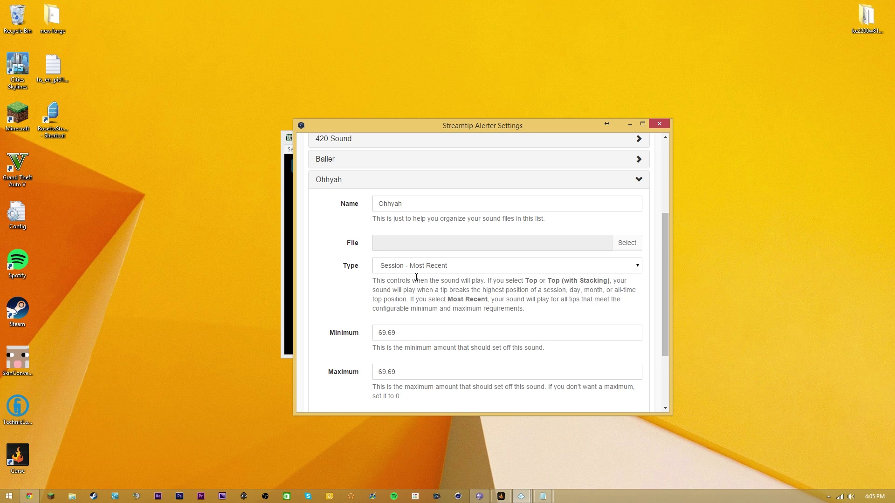
Step: Review the Type explanation and trigger list, keeping Session - Most Recent
left_click_drag(418, 280, 485, 290)
left_click(485, 290)
left_click_drag(543, 281, 586, 281)
left_click_drag(434, 290, 512, 293)
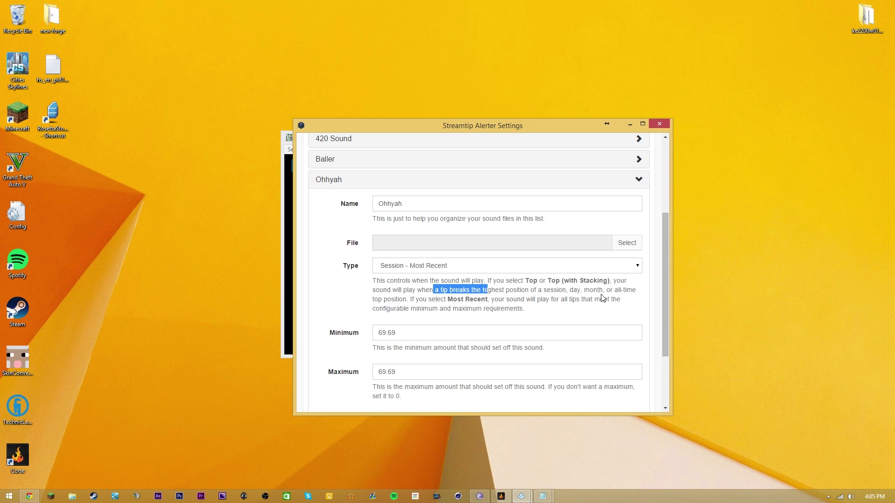
left_click(472, 270)
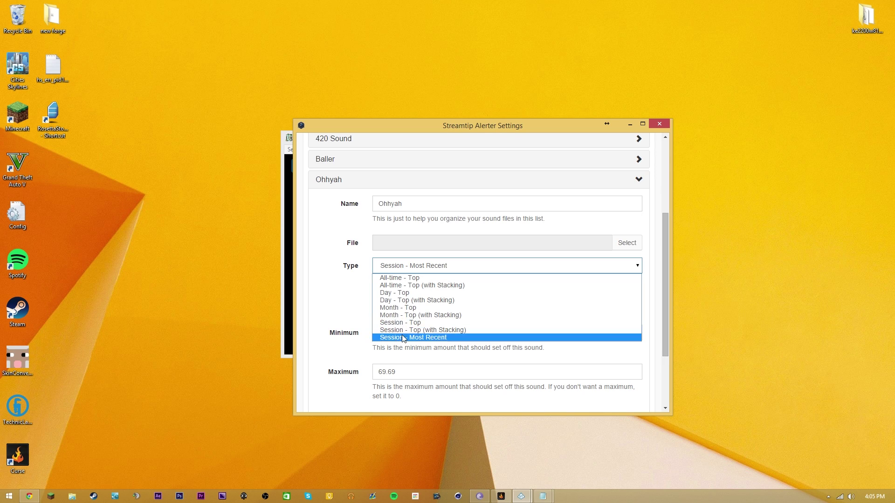
scroll(401, 334, "up", 2)
scroll(440, 315, "down", 3)
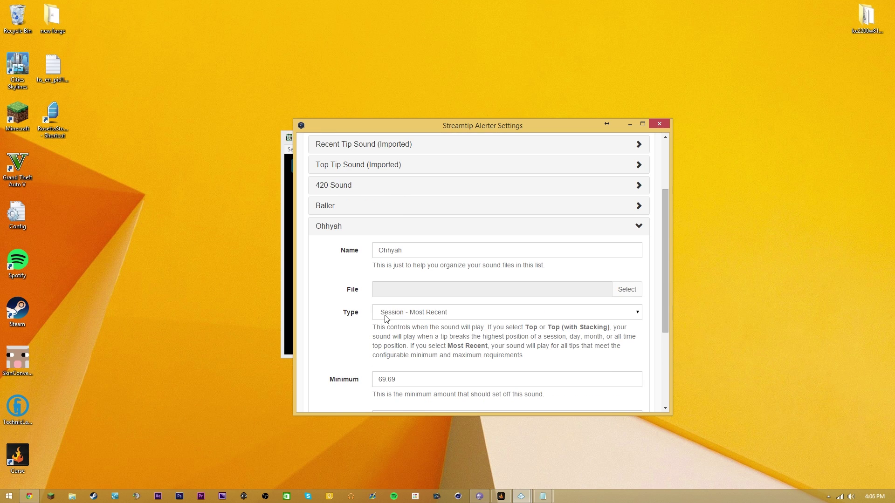
scroll(400, 282, "down", 1)
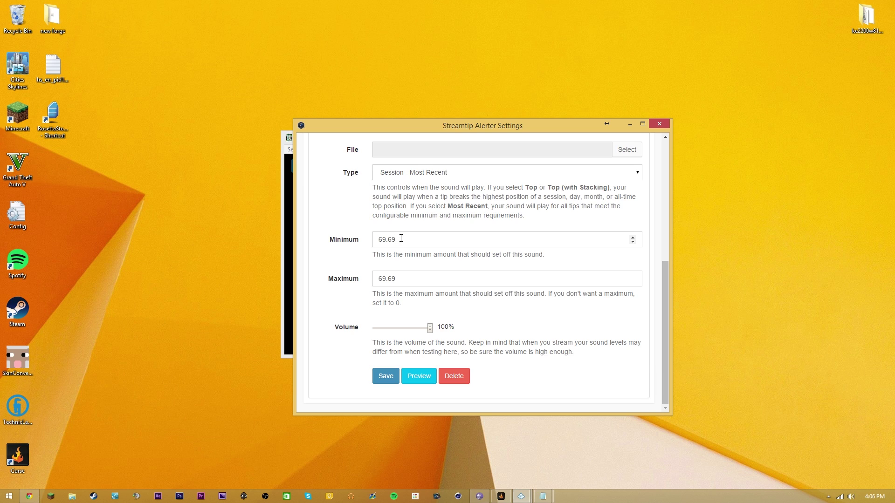
scroll(404, 273, "up", 4)
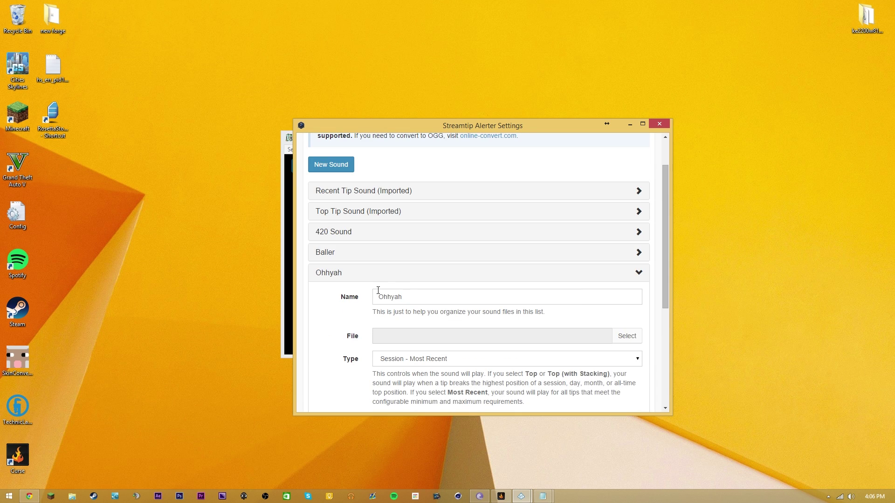
Step: Expand the Baller sound's settings
left_click(362, 253)
scroll(373, 289, "down", 2)
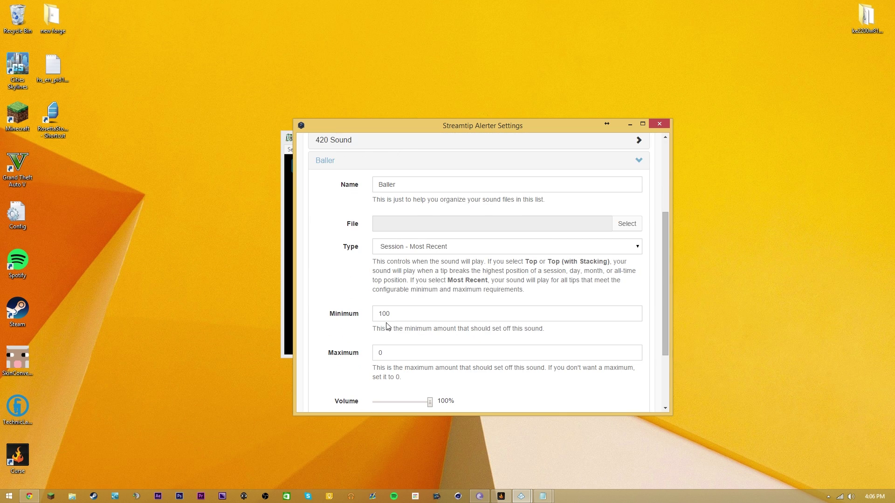
scroll(375, 314, "up", 1)
scroll(376, 313, "up", 2)
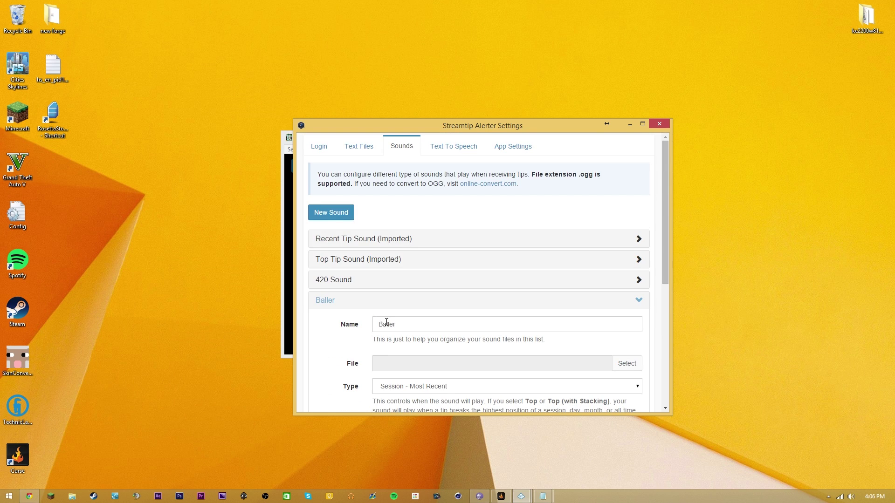
Step: Inspect the Top Tip, 420 and Recent Tip sound entries, then show the Text Files settings
left_click(355, 260)
left_click(346, 264)
left_click(345, 281)
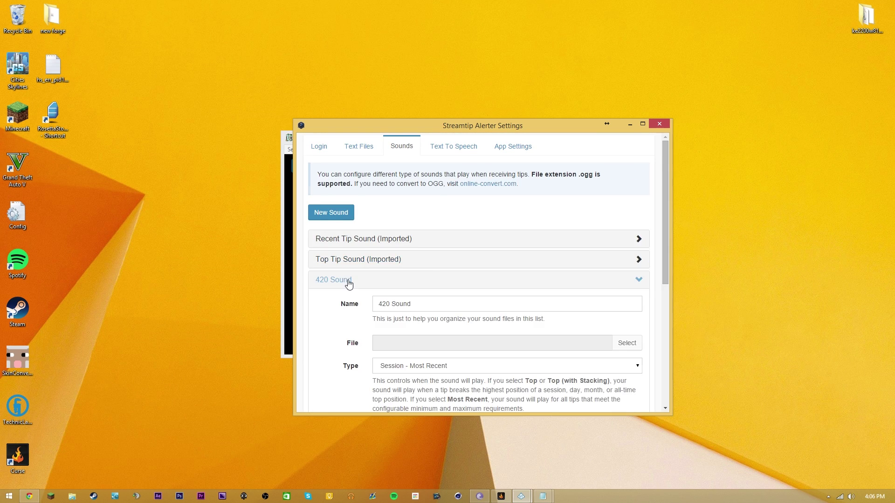
scroll(373, 280, "down", 3)
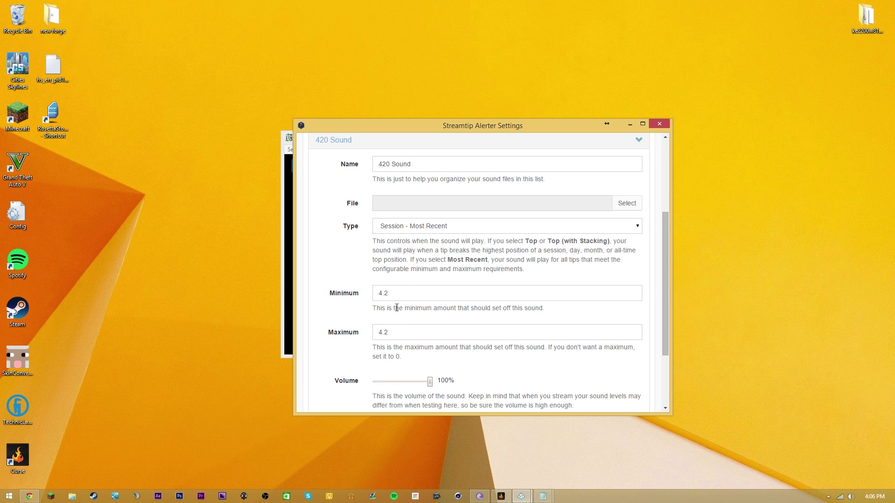
scroll(401, 261, "up", 1)
scroll(407, 251, "up", 1)
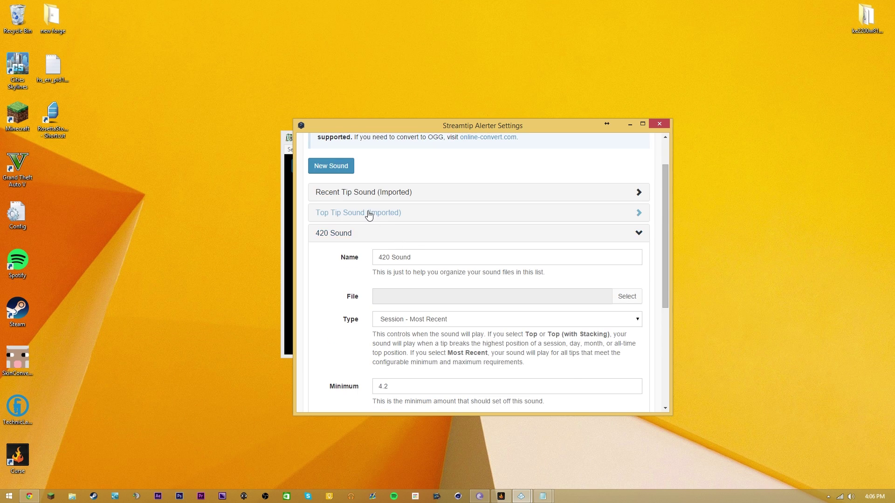
left_click(370, 215)
scroll(370, 215, "up", 1)
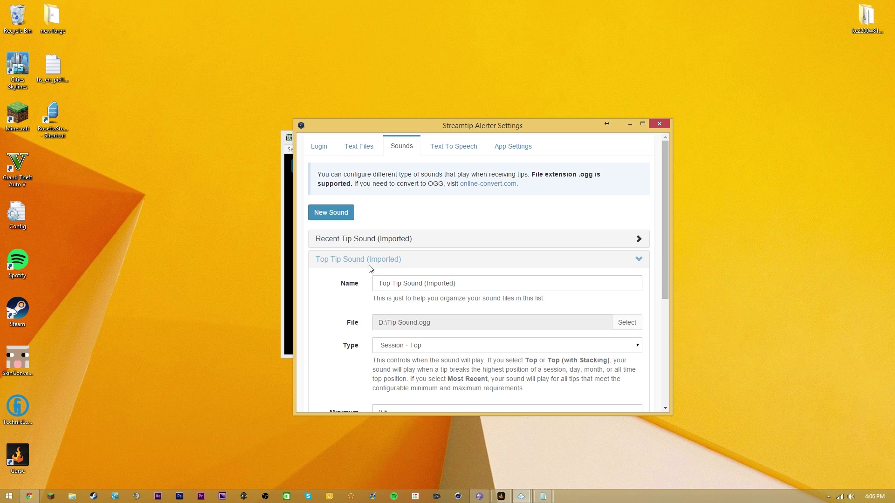
left_click(370, 245)
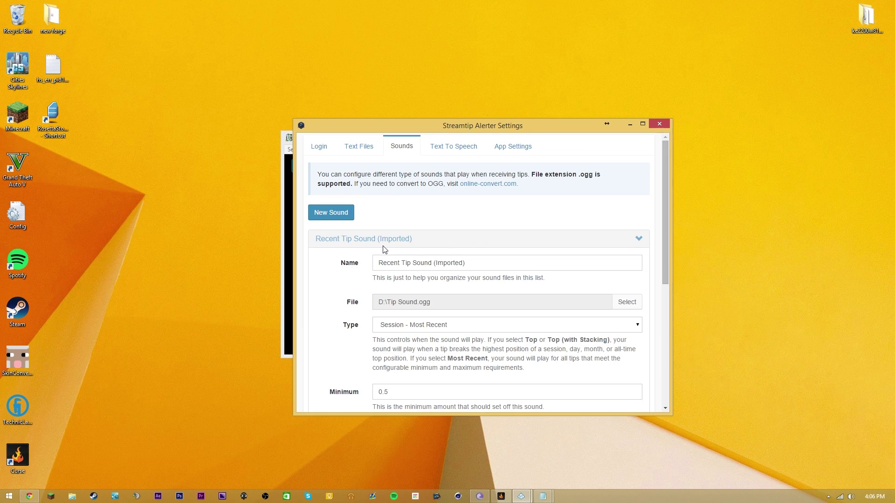
left_click(411, 241)
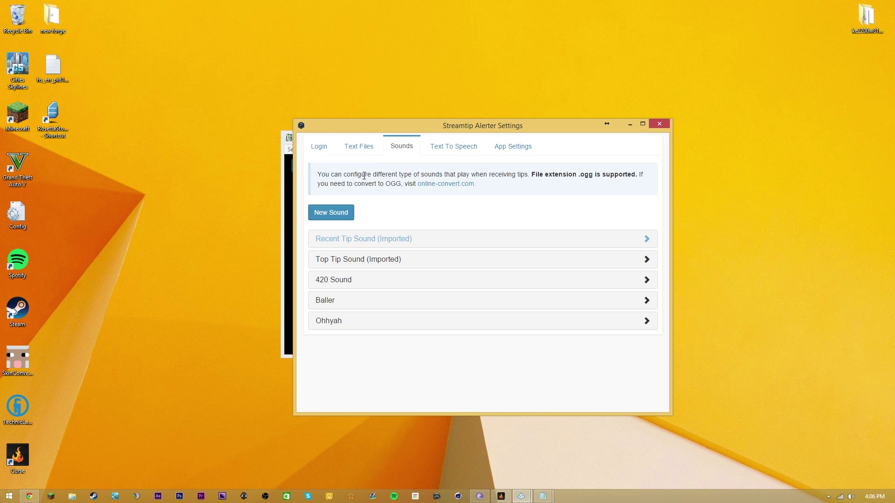
left_click(360, 147)
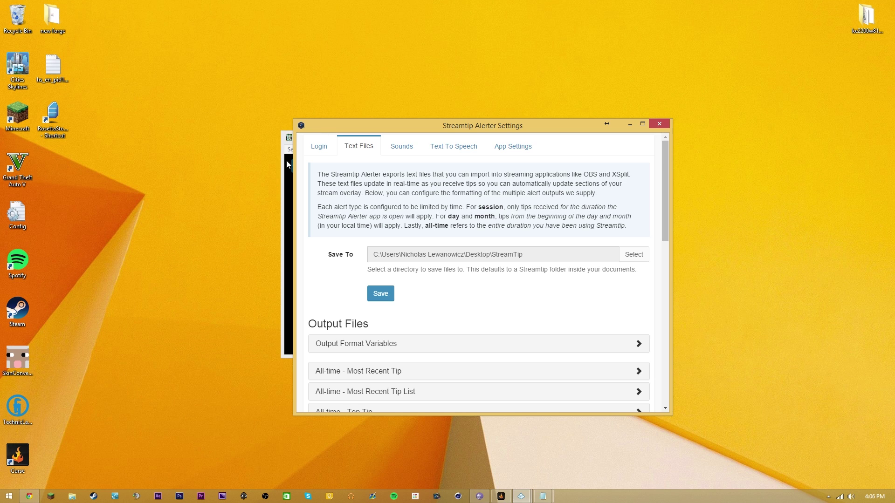
Step: Shift the overlay and settings windows right and open the StreamTip folder beside them
left_click_drag(334, 133, 448, 143)
left_click_drag(349, 133, 405, 150)
double_click(299, 212)
left_click_drag(595, 160, 536, 155)
left_click(564, 136)
scroll(513, 317, "down", 2)
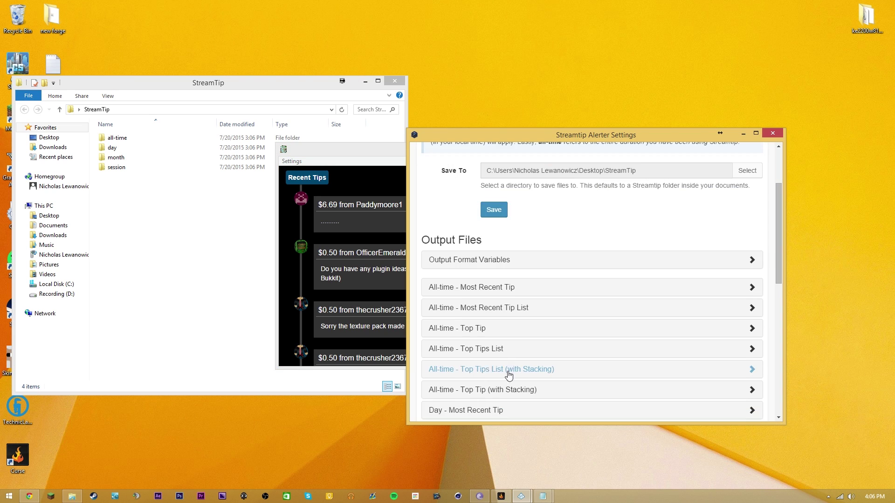
scroll(466, 401, "down", 5)
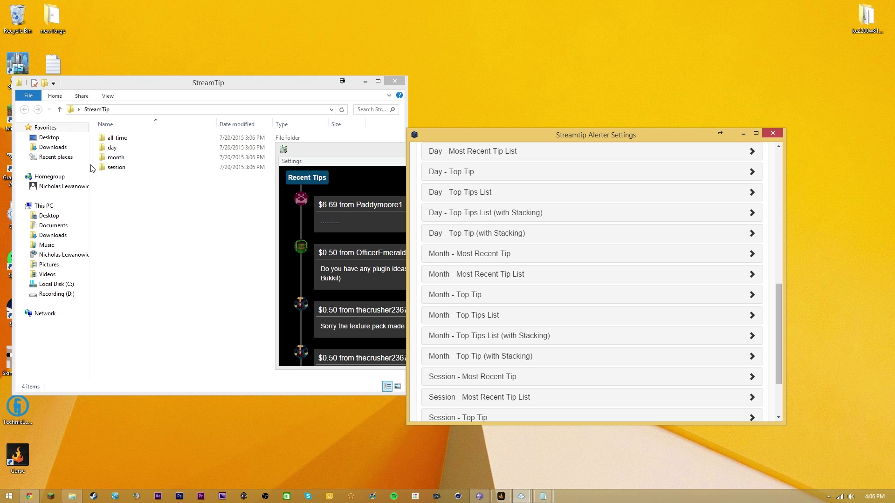
Step: Open the all-time folder's recent-list.txt and top-list-stacking.txt in Notepad
double_click(115, 138)
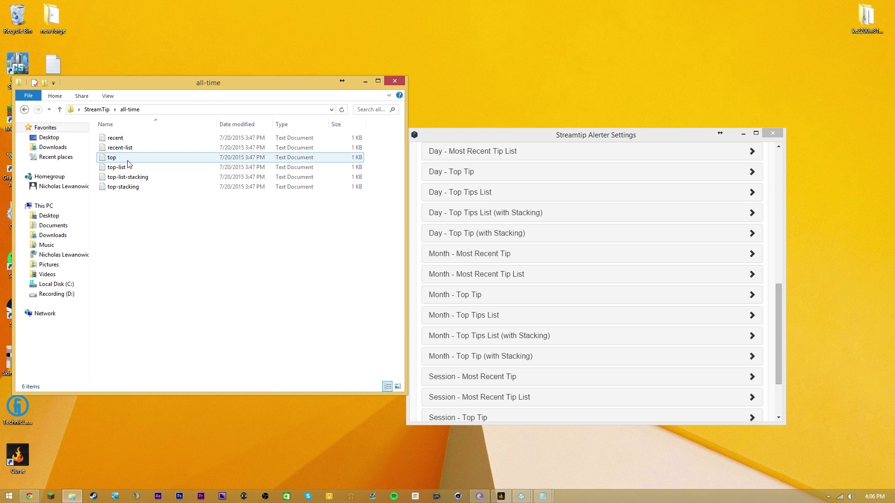
double_click(124, 139)
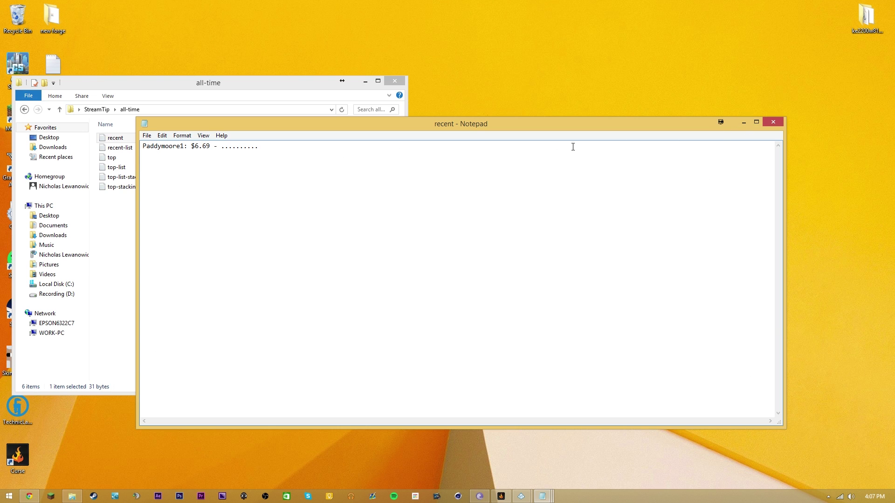
left_click(773, 122)
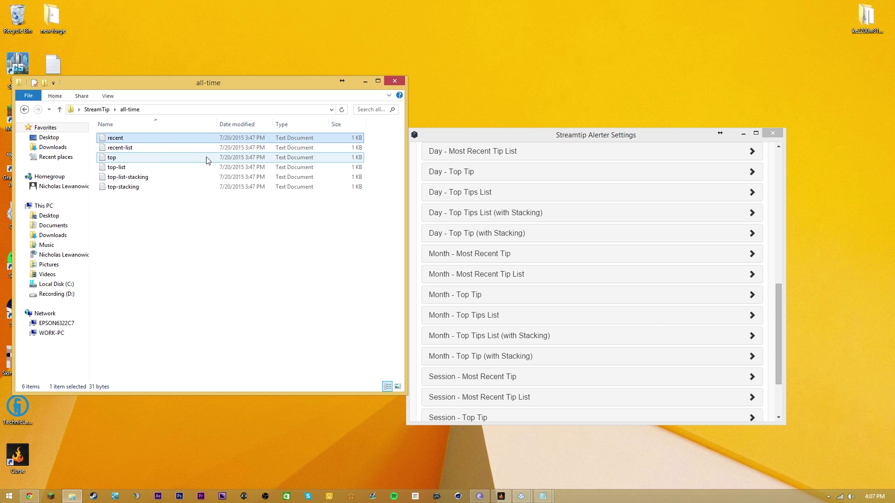
double_click(147, 146)
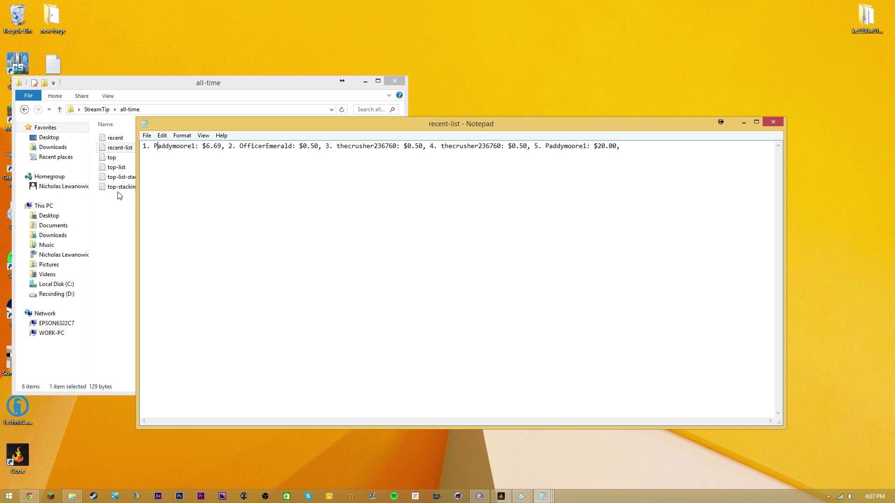
double_click(117, 177)
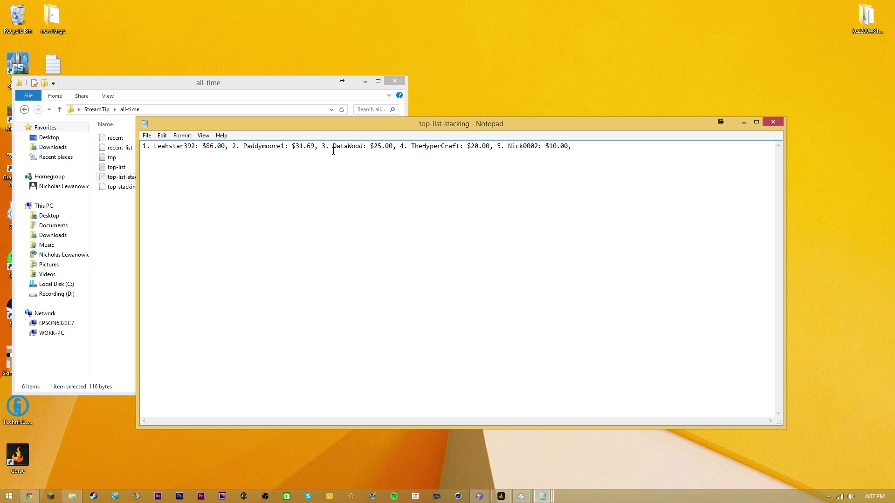
Step: Arrange the two Notepad windows and compare their tip lists, including the $20.00 entry
left_click_drag(346, 130, 346, 232)
left_click_drag(467, 99, 434, 129)
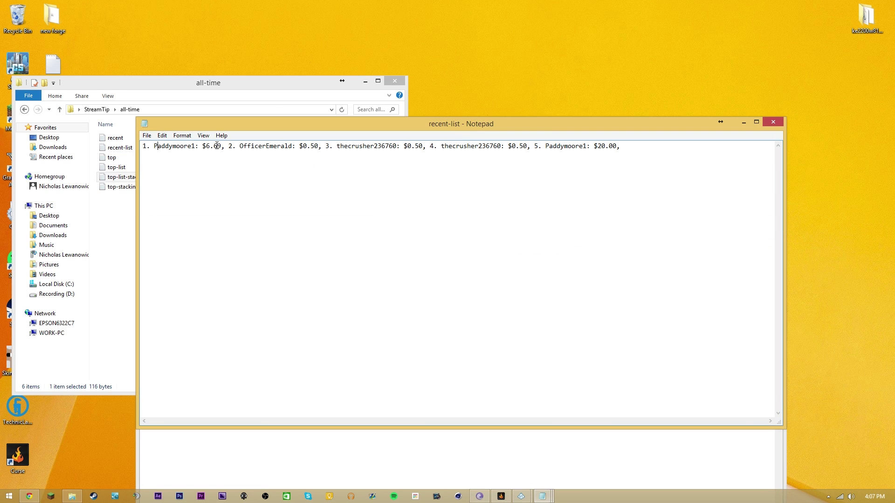
left_click(261, 471)
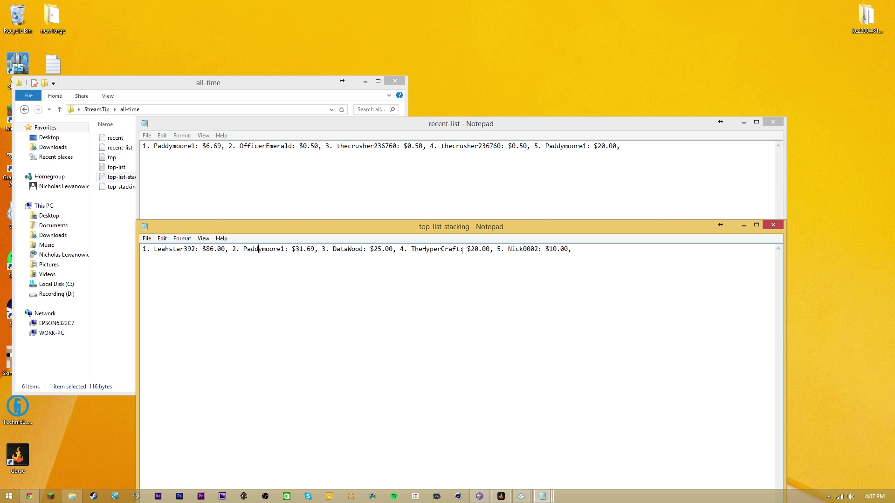
left_click_drag(474, 248, 480, 249)
left_click_drag(447, 233, 445, 207)
left_click(362, 151)
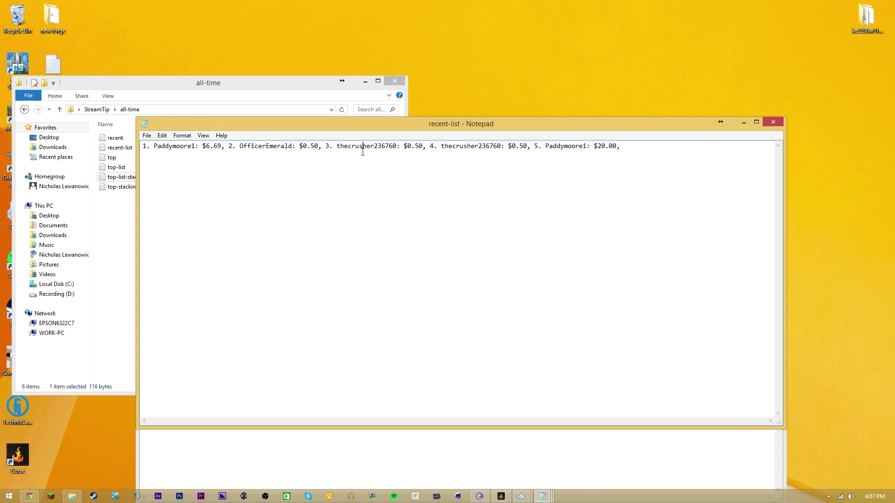
left_click(494, 439)
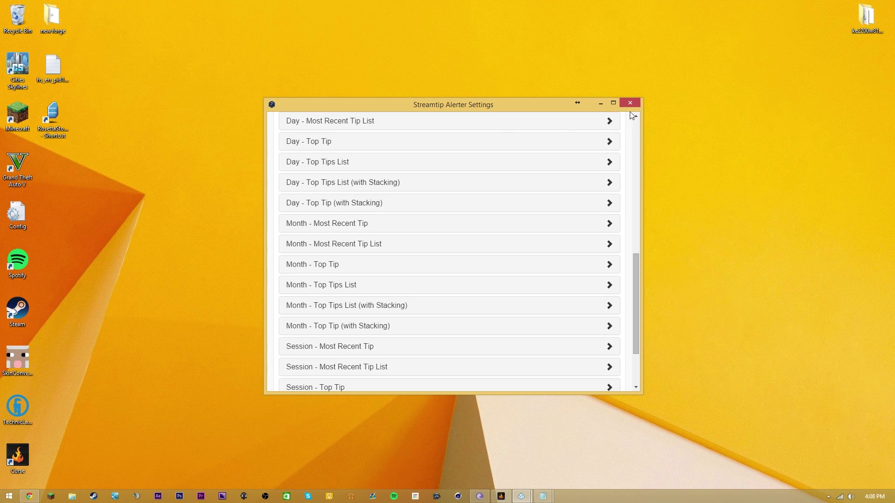
scroll(513, 279, "down", 2)
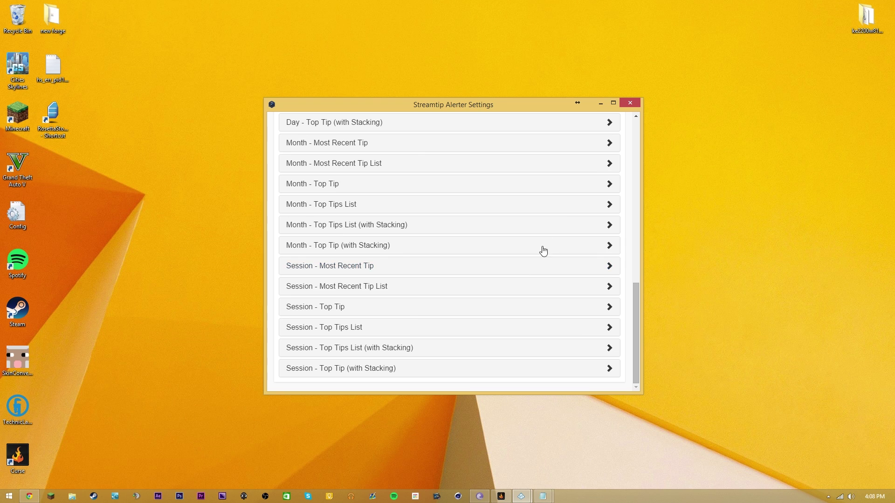
Step: Expand the Month - Top Tip, Day - Top Tips List and All-time - Most Recent Tip outputs
scroll(415, 257, "up", 1)
left_click(367, 230)
scroll(380, 236, "up", 1)
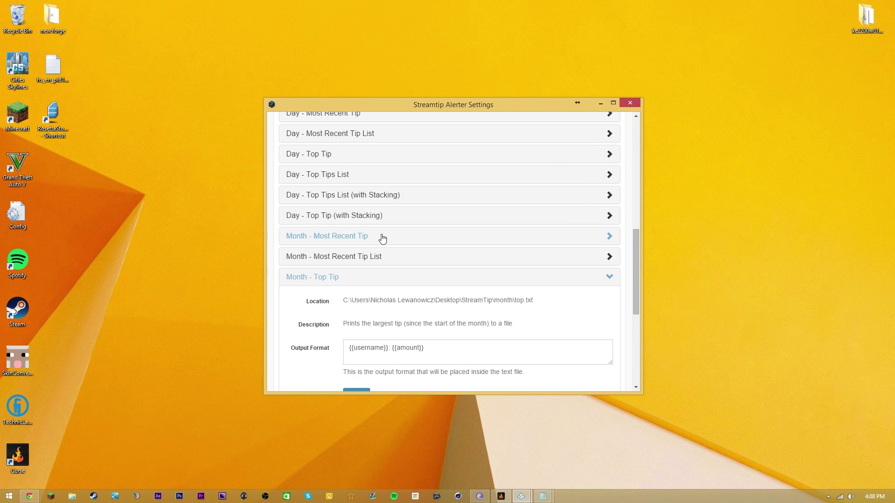
left_click(356, 174)
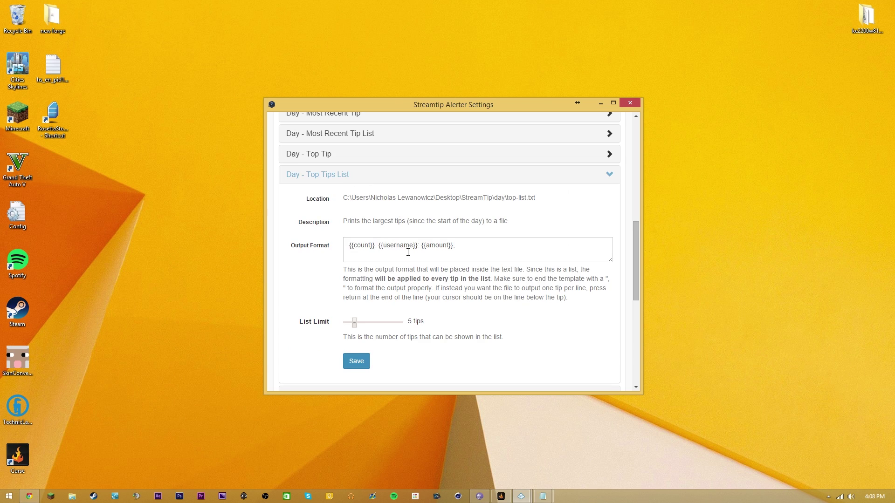
scroll(409, 253, "up", 3)
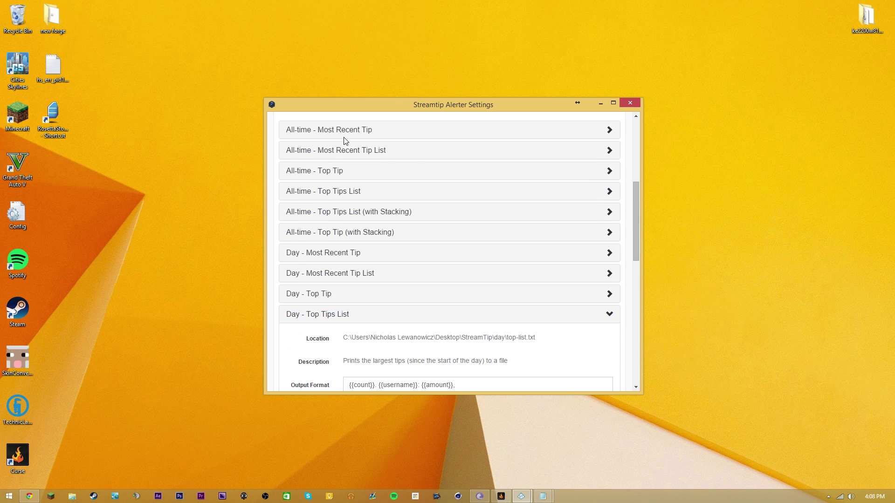
left_click(342, 132)
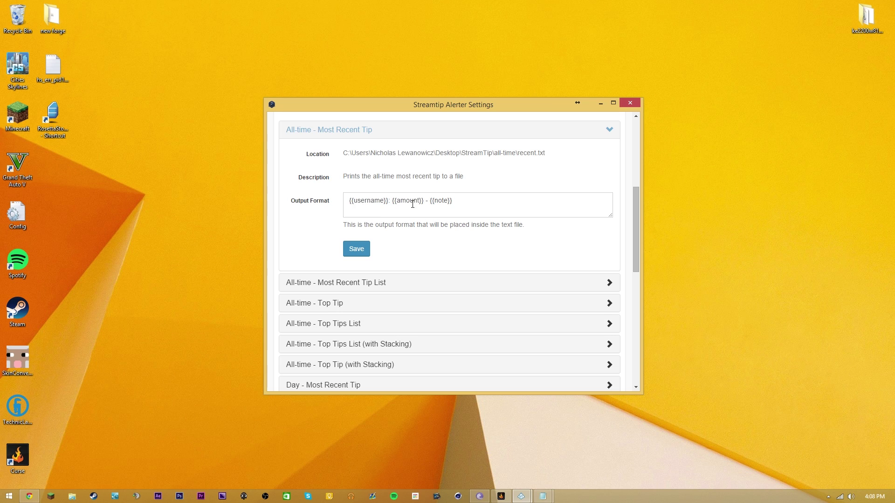
Step: Change the output format to '{{username}} is a BAMF for donating {{amount}}' and save
left_click(382, 211)
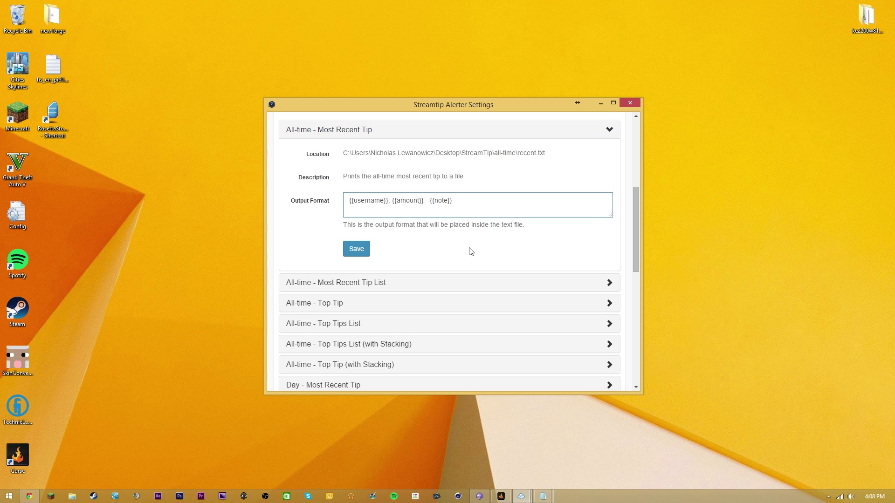
type("is a BAMF for")
type("donating")
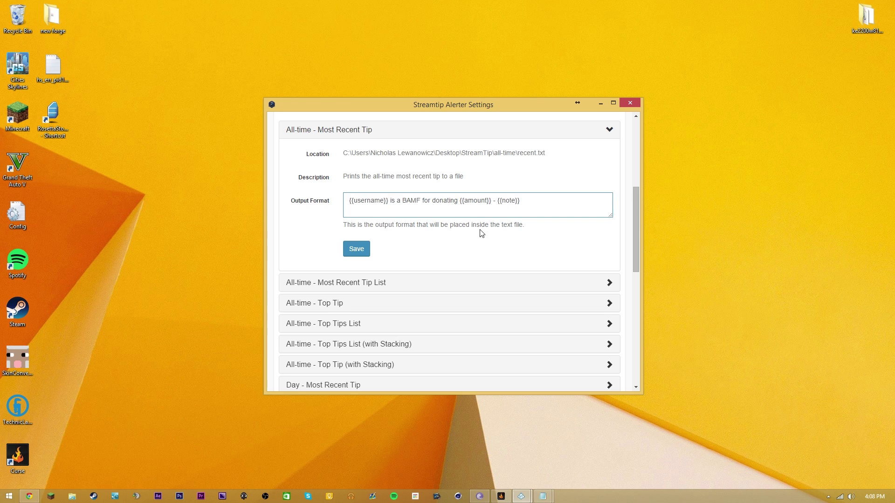
left_click_drag(492, 203, 639, 197)
key("BackSpace")
left_click(357, 247)
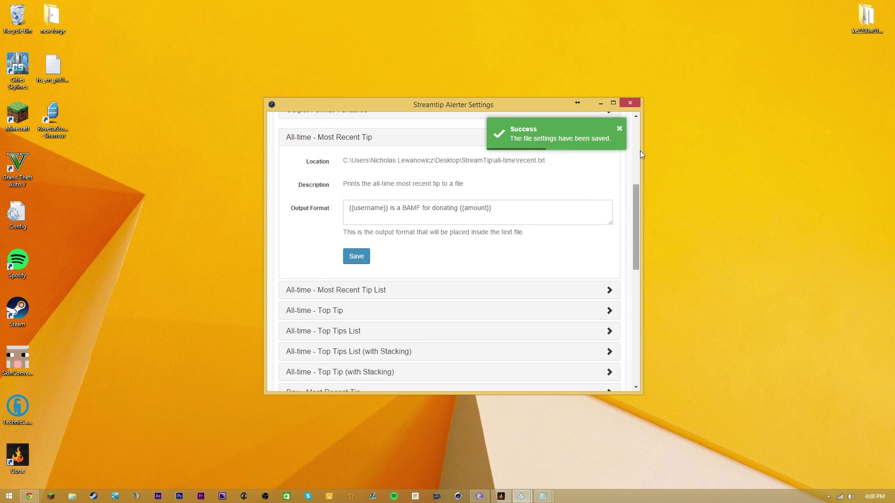
Step: In OBS, add a new text source to the scene named 'Most Recent BAMF'
key("alt+Tab")
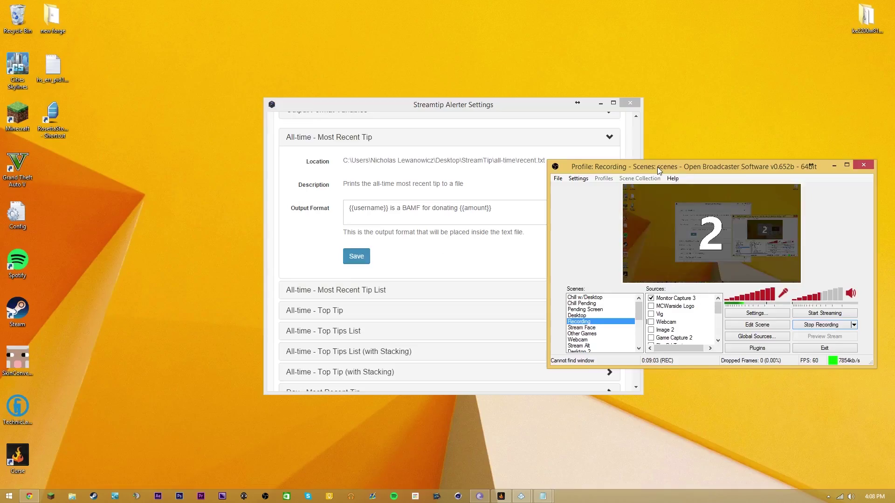
left_click_drag(658, 163, 602, 5)
double_click(602, 4)
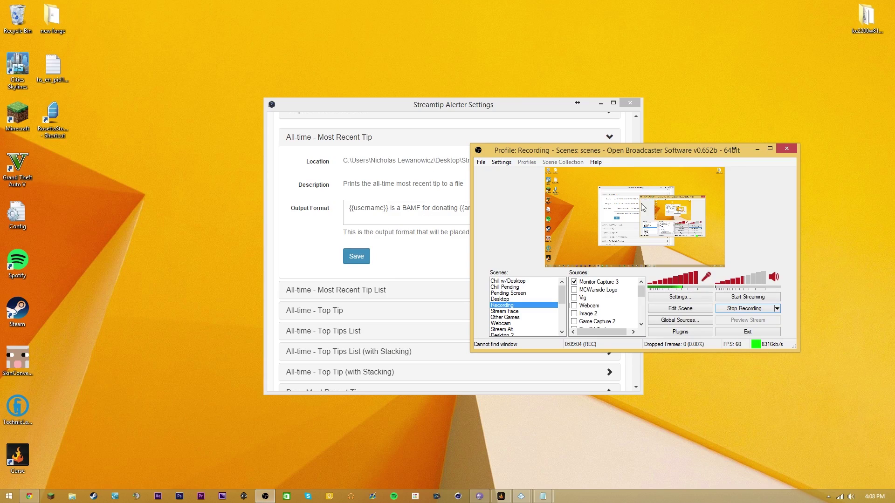
right_click(586, 220)
left_click(579, 218)
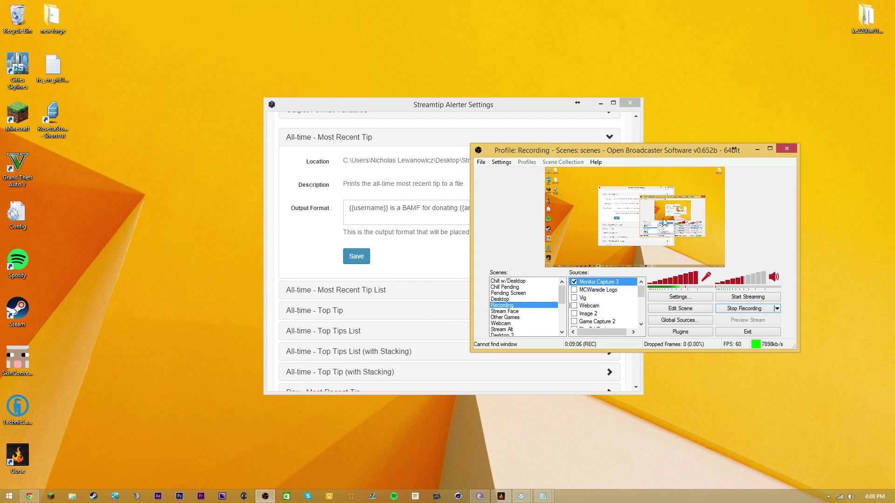
right_click(620, 218)
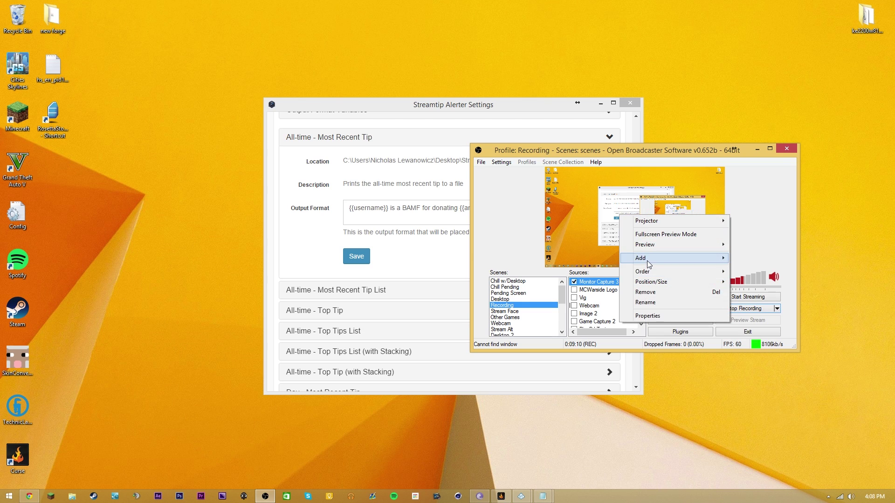
mouse_move(647, 261)
left_click(759, 308)
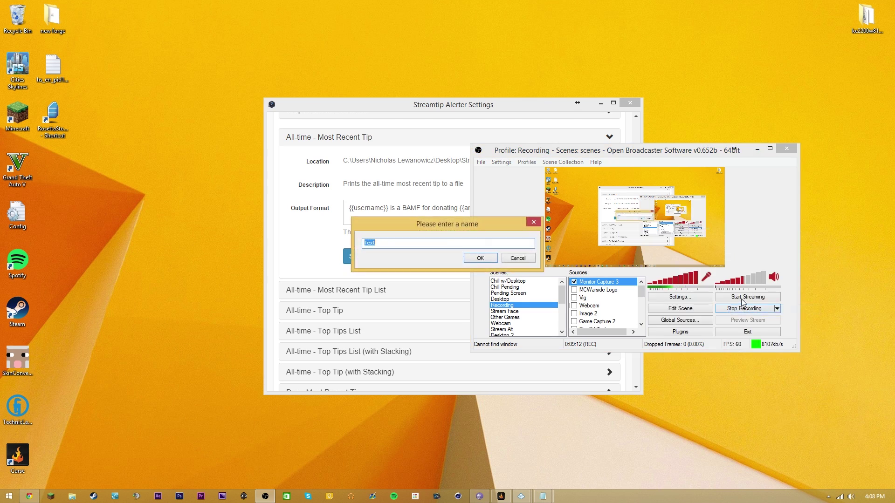
type("Most Recent BAMF")
left_click(480, 258)
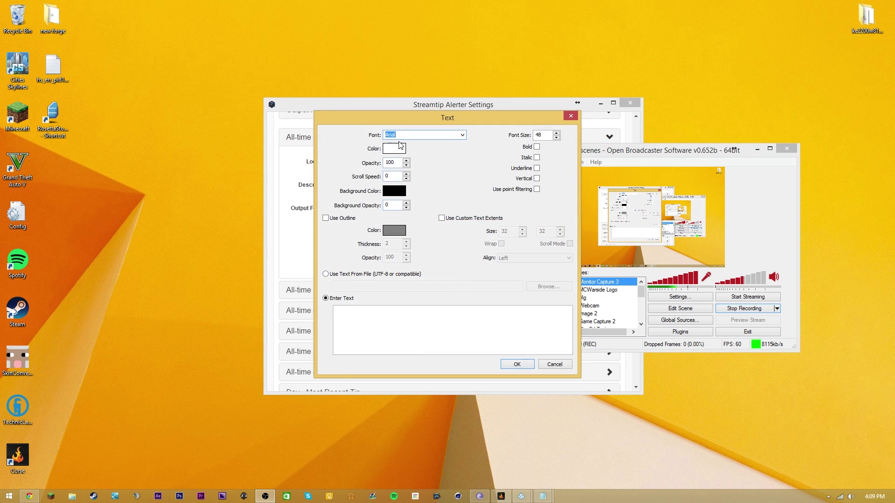
Step: Set the text source to read from Desktop\StreamTip\all-time\recent.txt and confirm
left_click(325, 274)
left_click(548, 287)
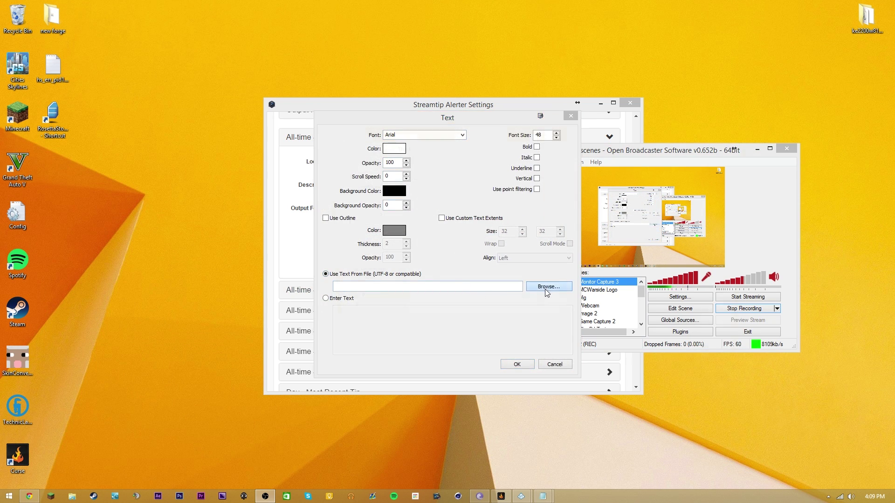
left_click(427, 149)
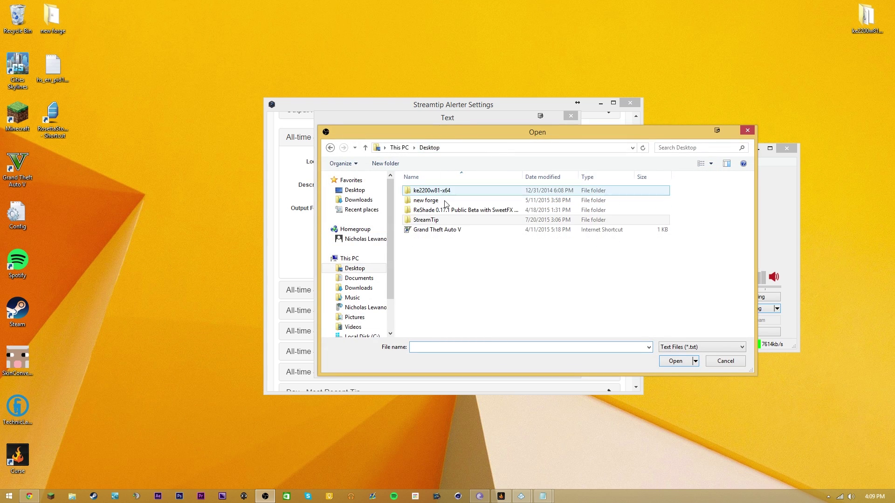
double_click(447, 223)
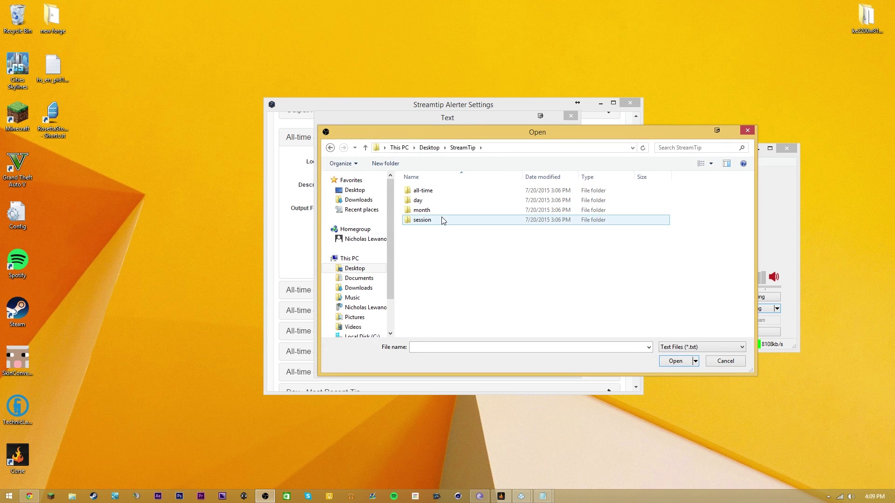
double_click(432, 191)
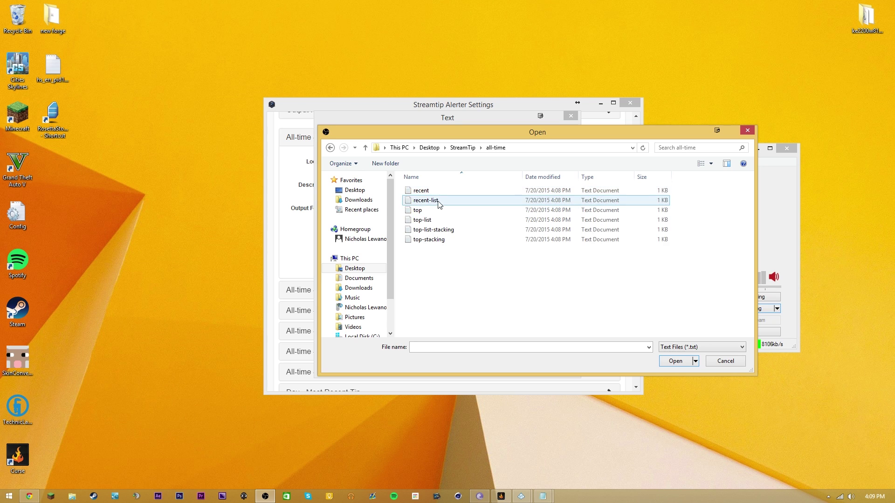
double_click(432, 191)
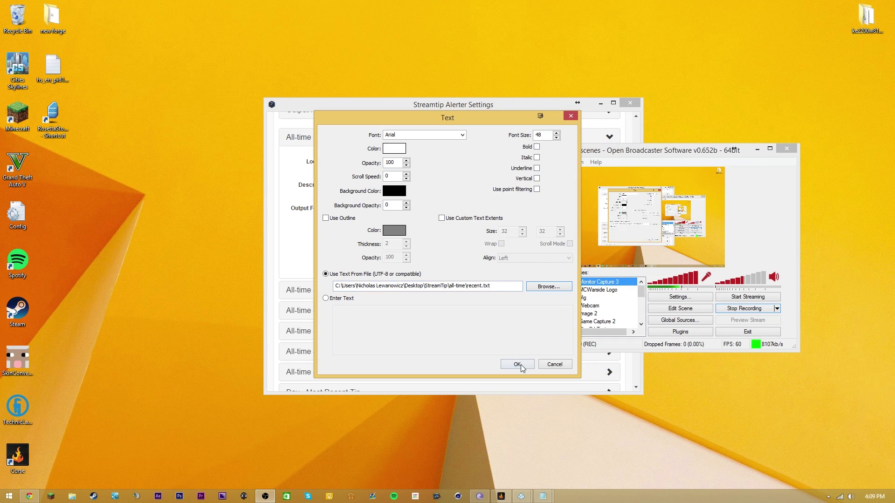
left_click(518, 365)
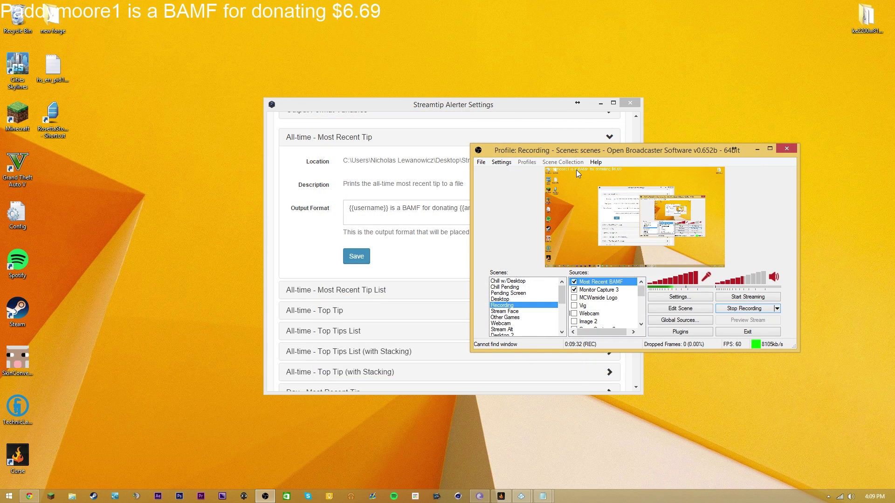
Step: Give Most Recent BAMF an outline and a larger font, then uncheck it to hide it
right_click(592, 283)
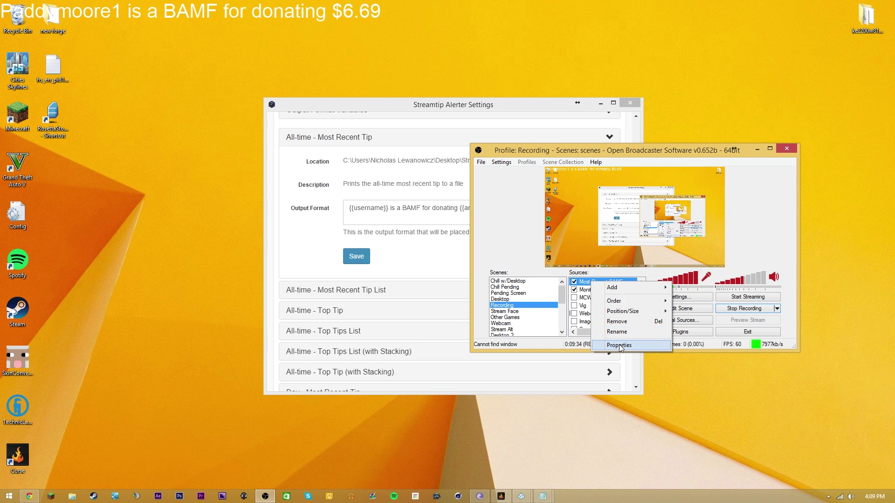
left_click(620, 345)
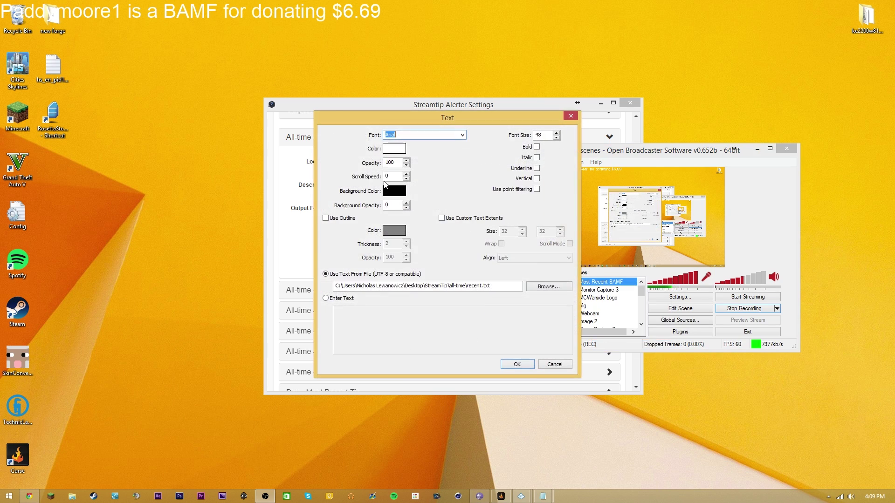
left_click(326, 218)
scroll(559, 133, "up", 9)
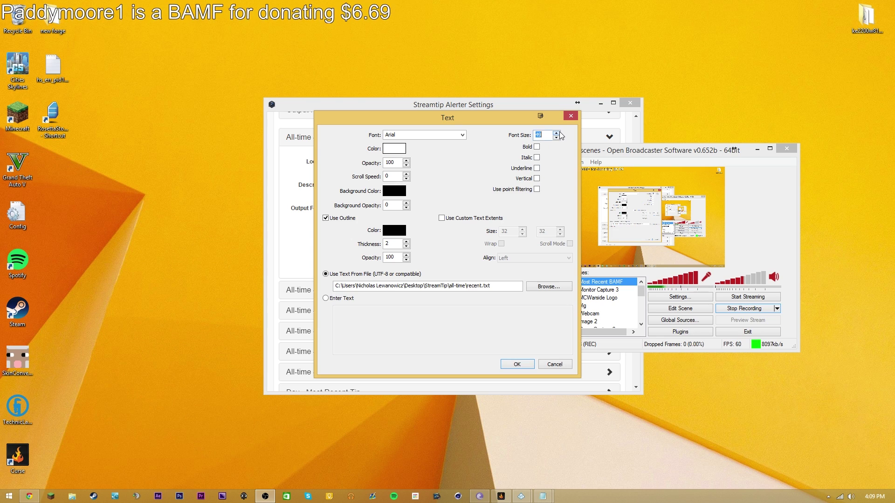
scroll(558, 134, "up", 2)
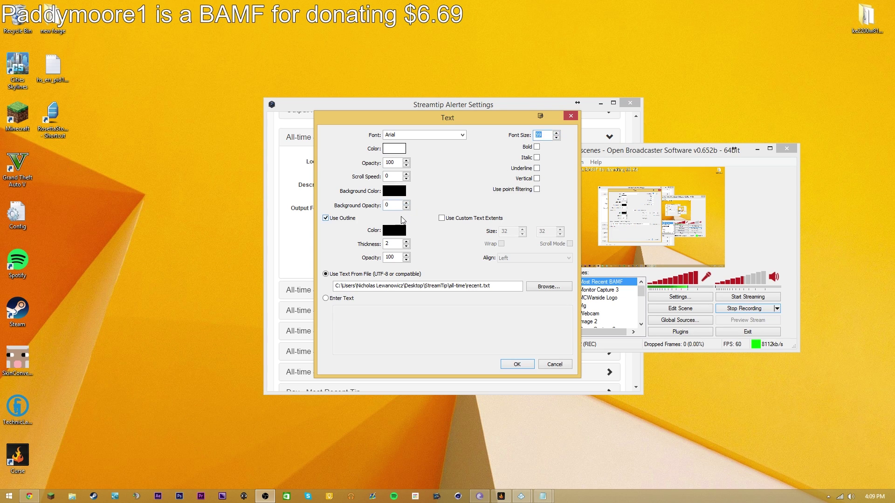
scroll(407, 243, "up", 3)
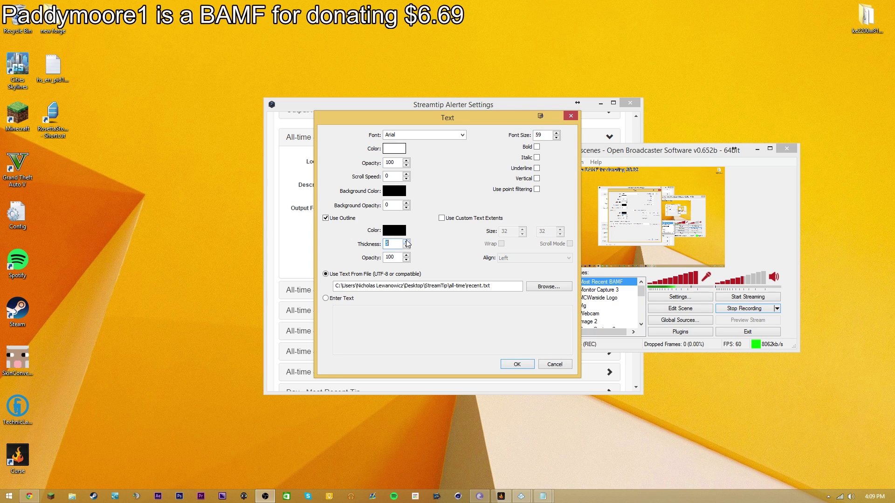
scroll(407, 246, "down", 4)
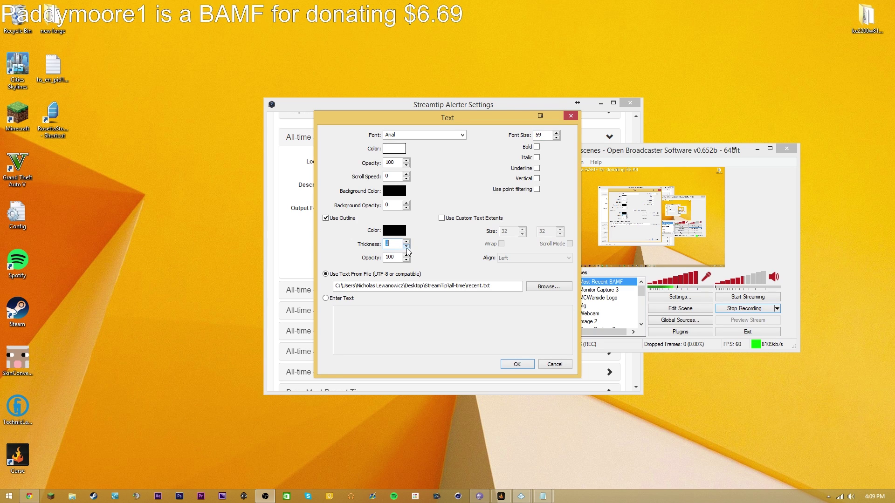
scroll(556, 134, "up", 6)
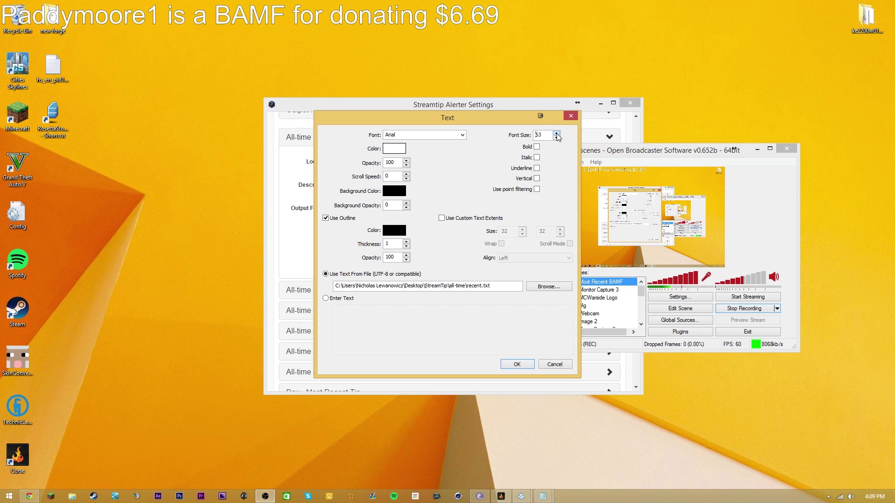
left_click(570, 116)
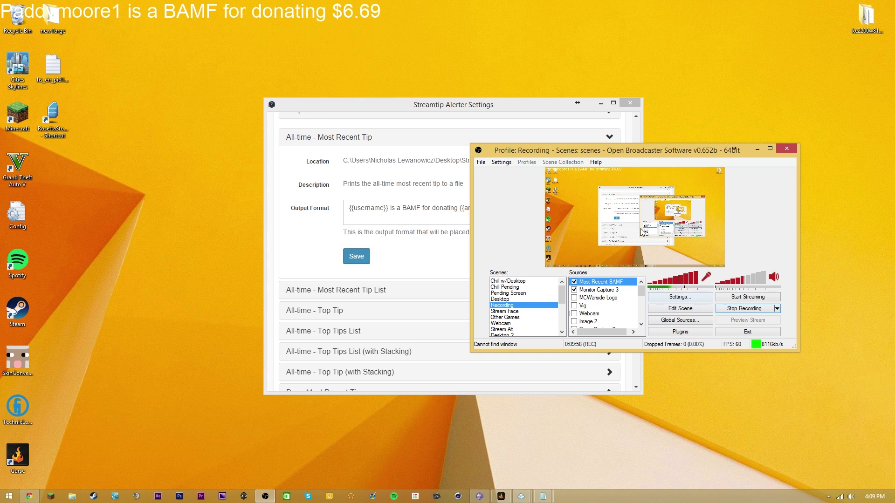
left_click(574, 282)
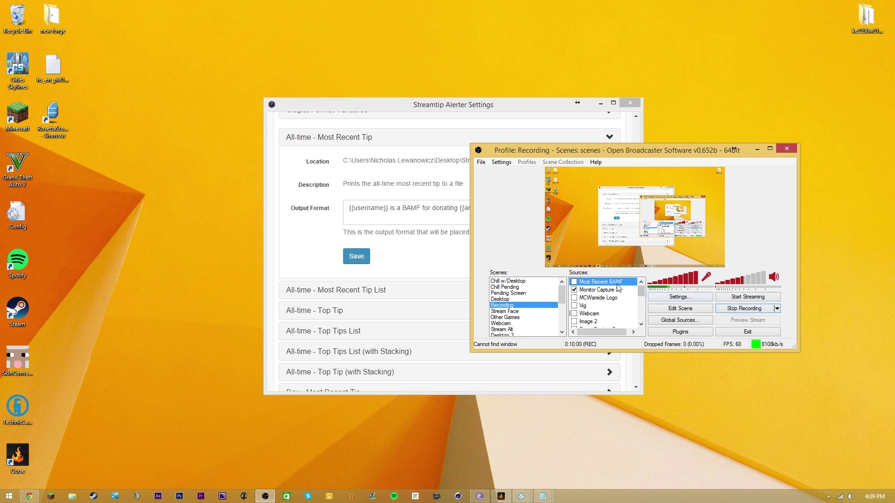